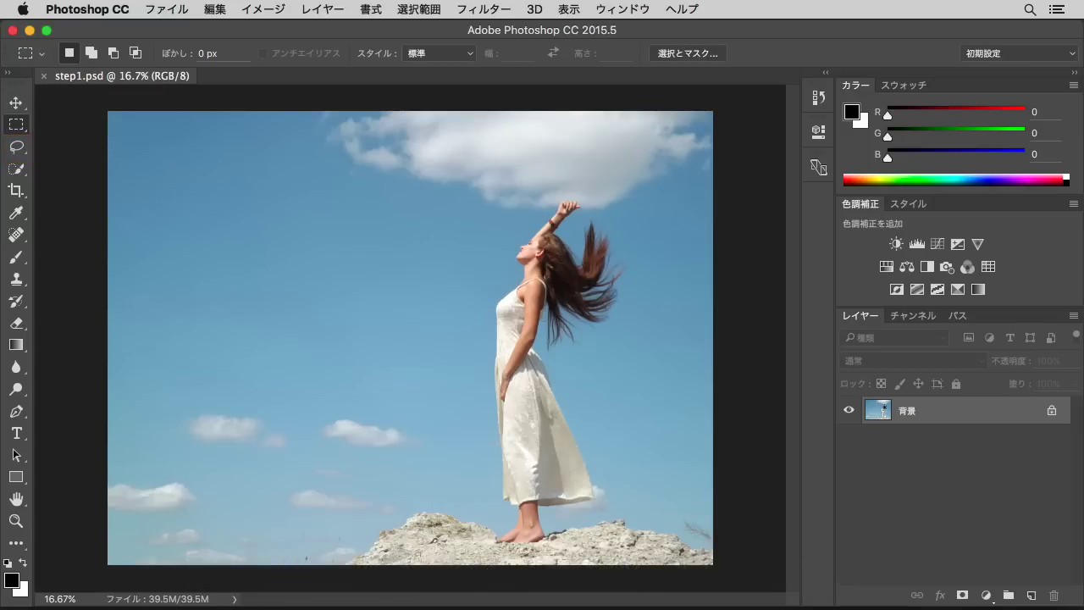
Switch to the Quick Selection tool and confirm its 32 px brush size.
left_click(17, 172)
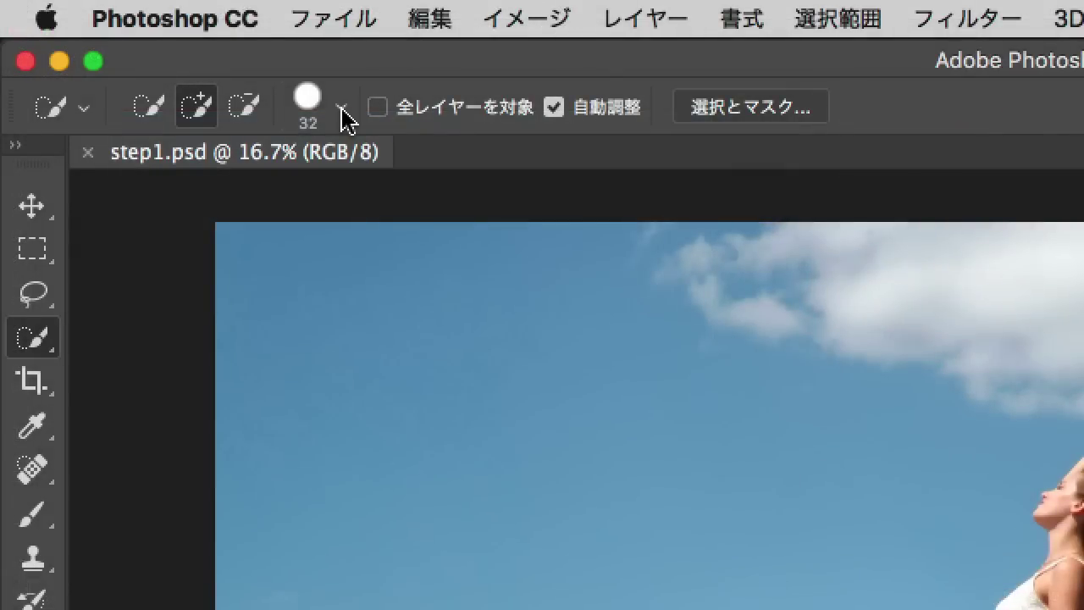
left_click(343, 110)
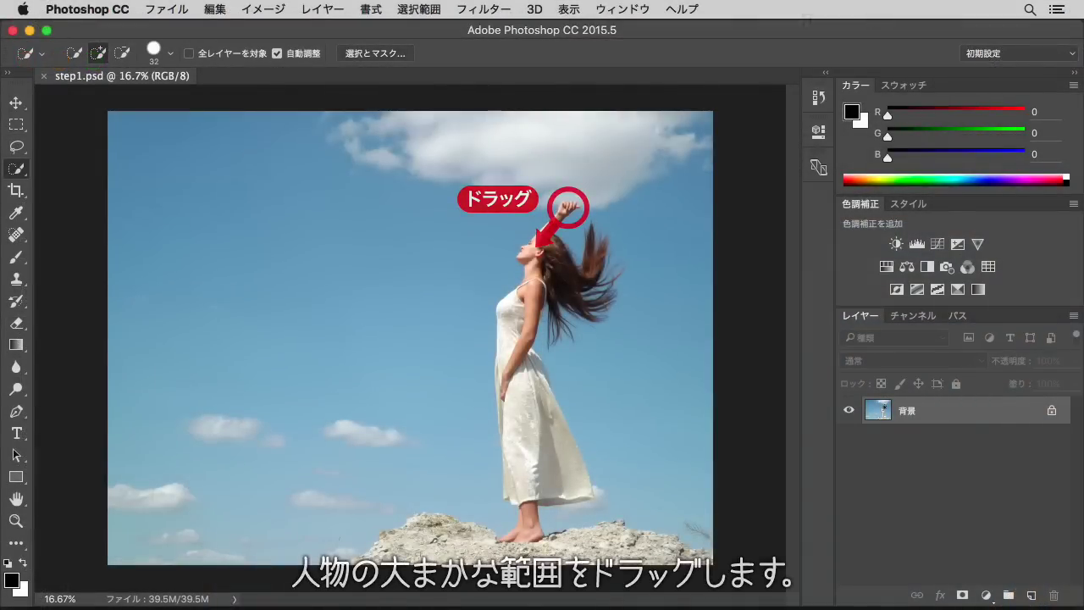
Brush-select the woman's raised arm, torso, full dress, the rocks beneath her and her hair.
left_click_drag(559, 214, 502, 383)
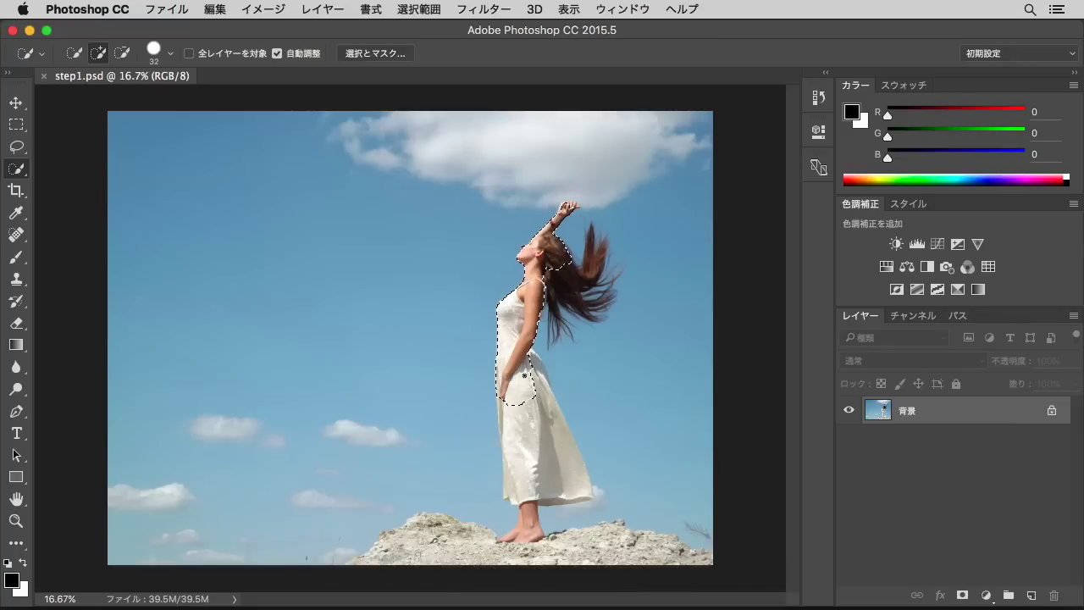
left_click_drag(501, 377, 501, 409)
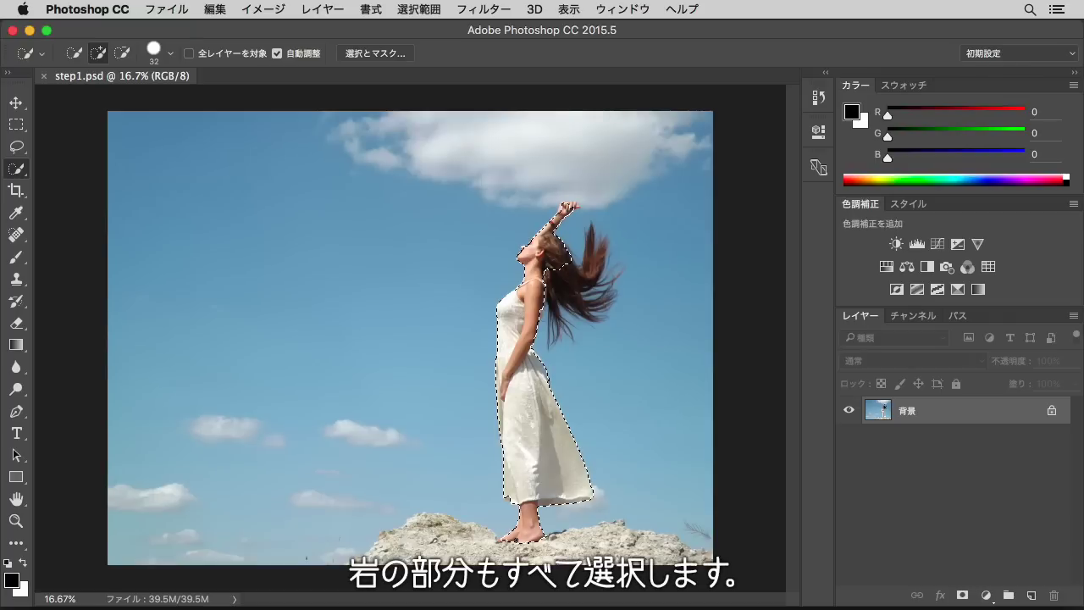
left_click_drag(505, 543, 388, 551)
left_click_drag(508, 539, 709, 535)
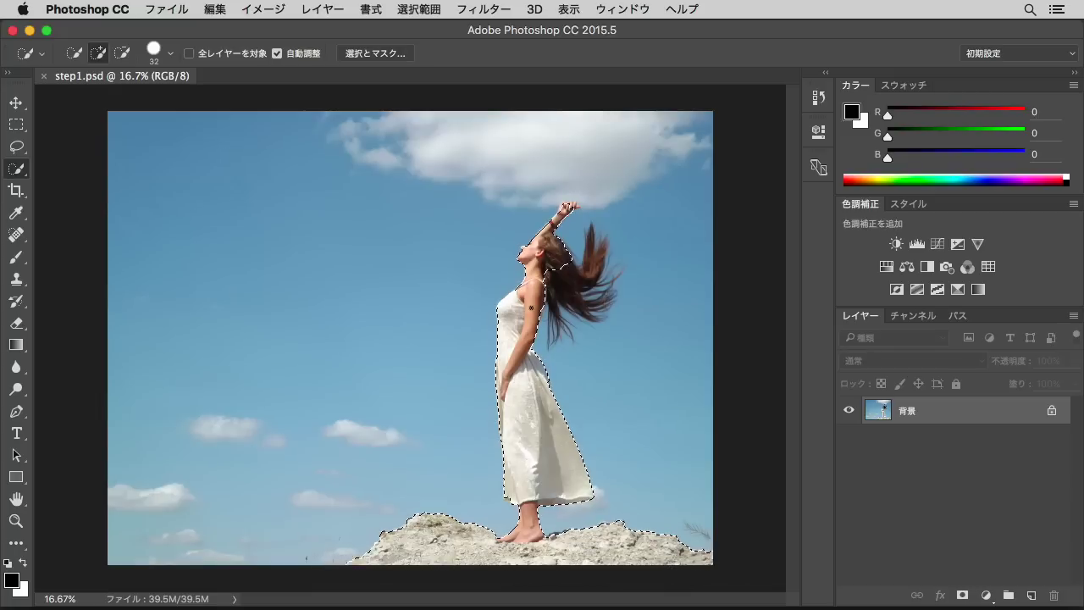
left_click_drag(559, 267, 592, 305)
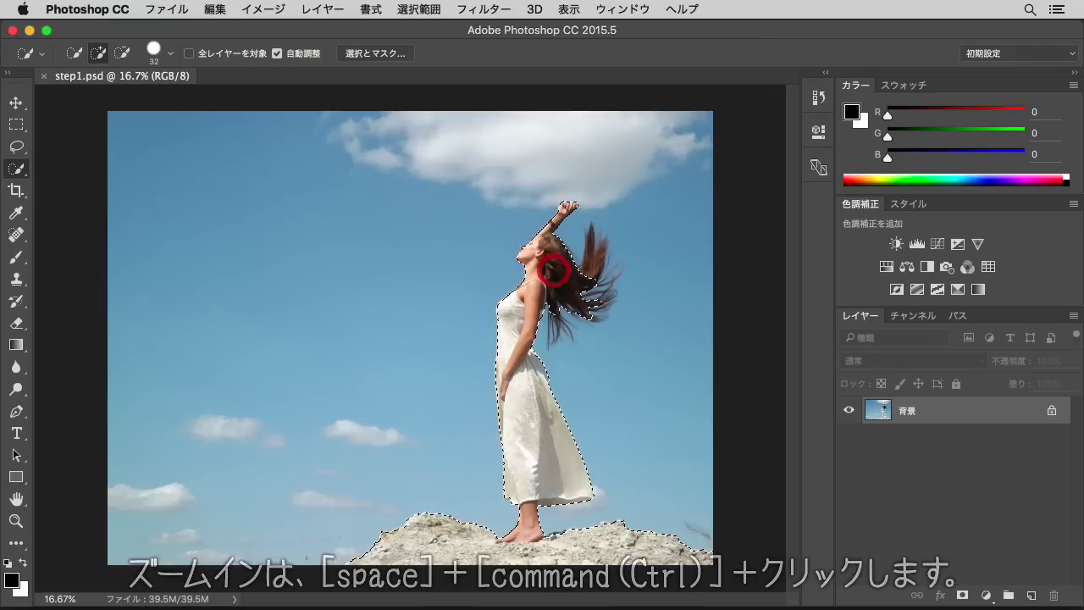
Zoom and pan across the hair, dress and rocks, ending at 200% on the raised fist.
left_click(553, 270, "super")
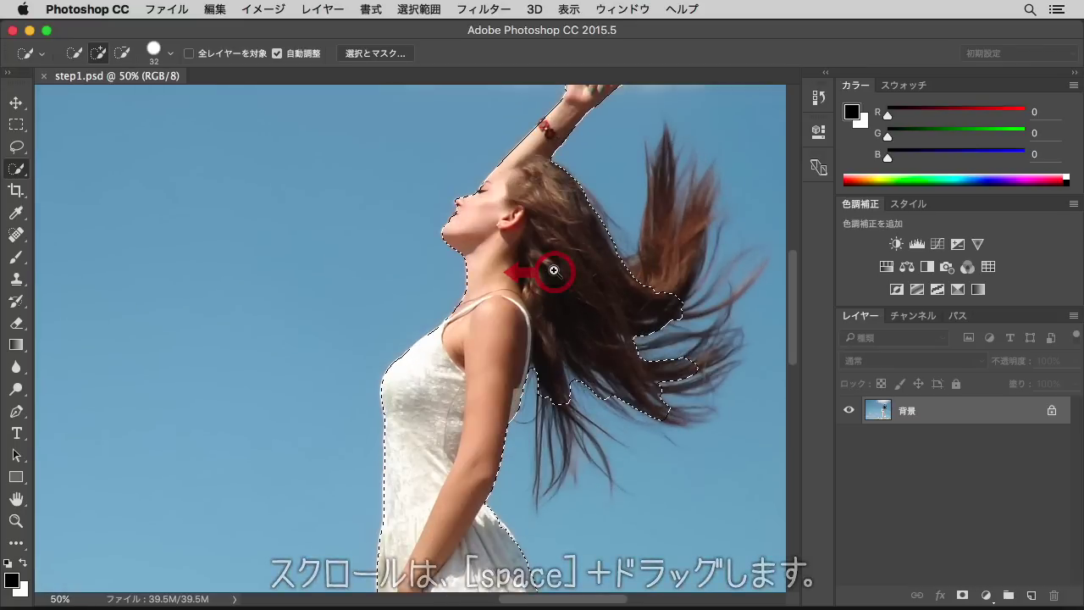
left_click_drag(553, 270, 447, 291)
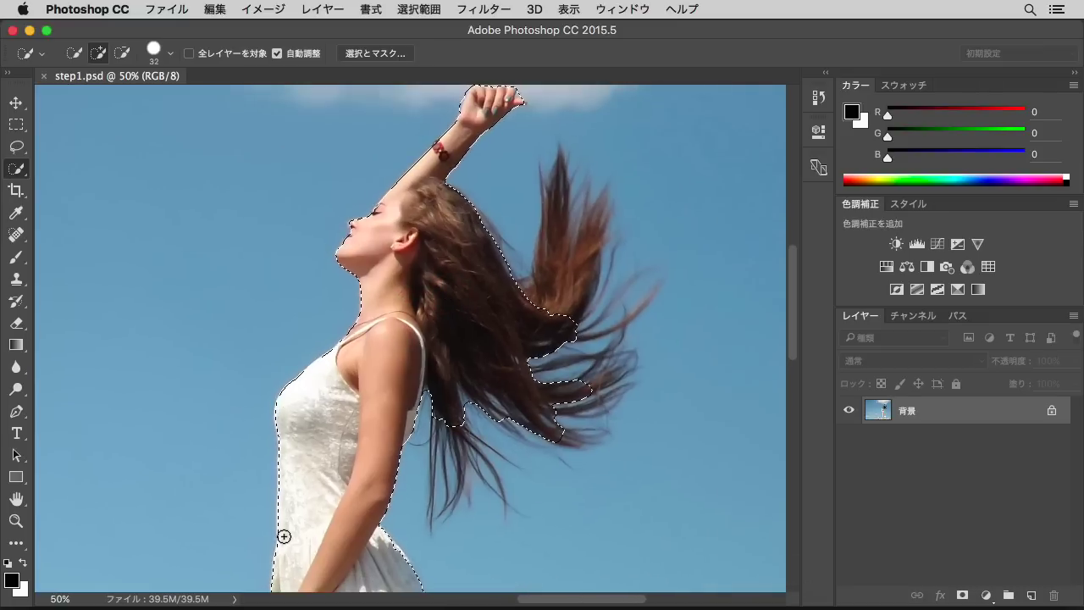
left_click_drag(391, 559, 413, 333)
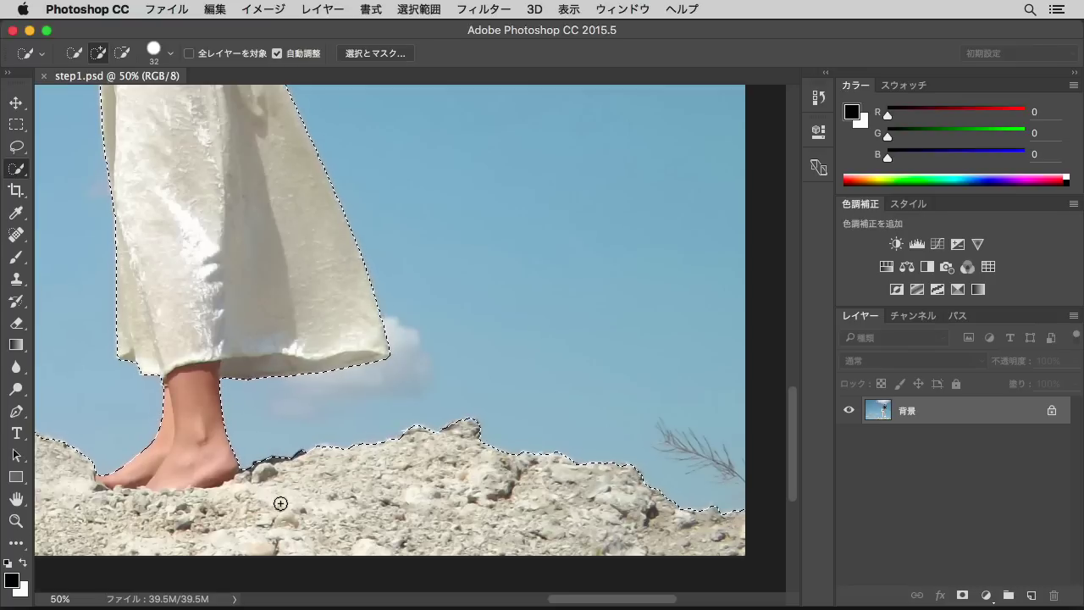
scroll(185, 520, "left", 2)
scroll(185, 520, "left", 8)
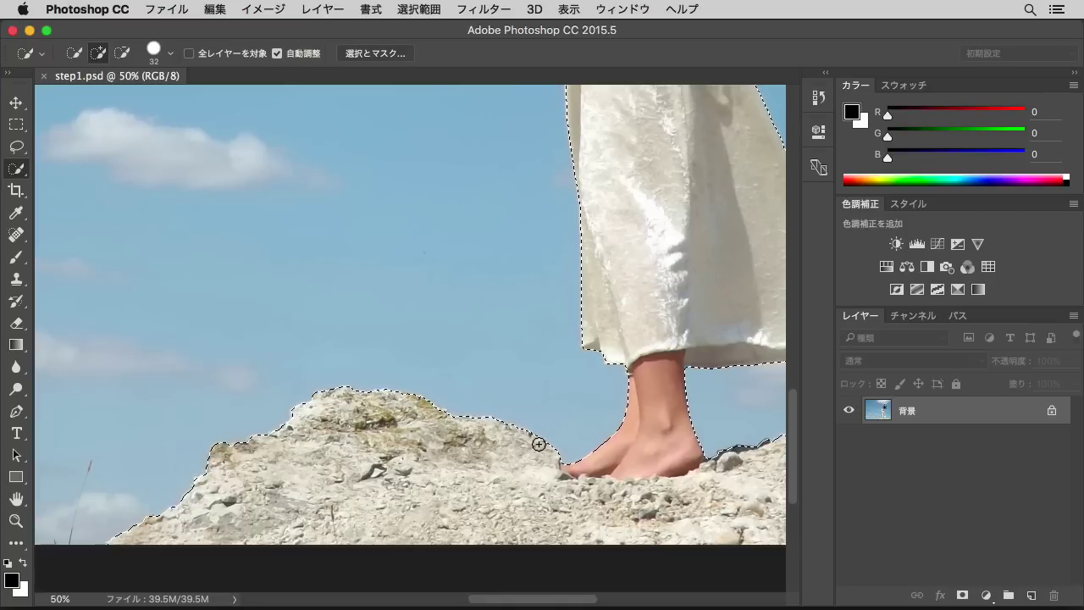
scroll(520, 166, "up", 10)
scroll(431, 212, "up", 5)
scroll(431, 212, "up", 5)
left_click(483, 250, "ctrl")
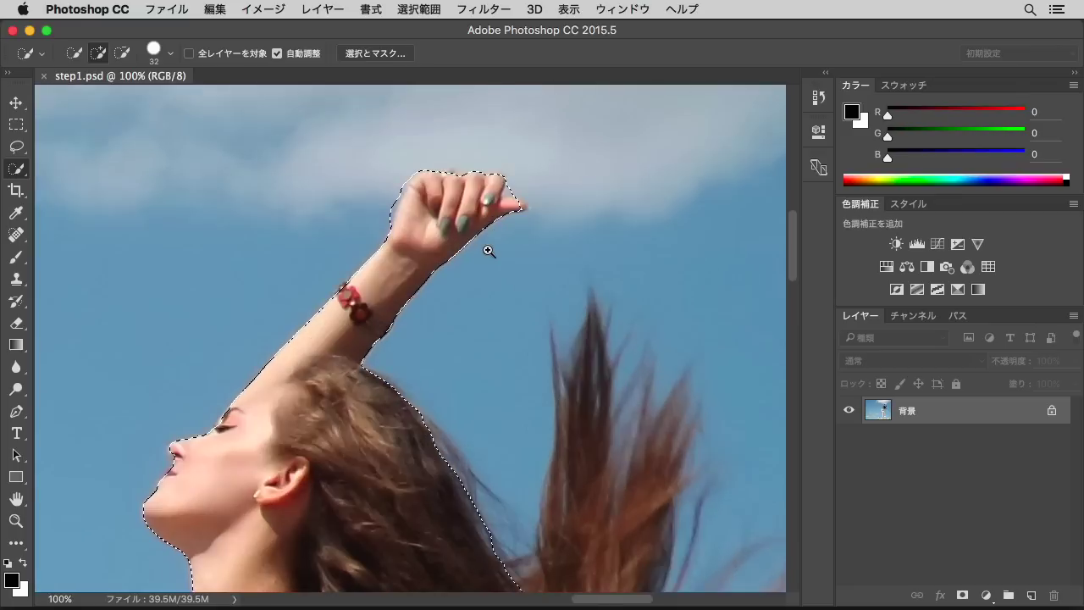
left_click(489, 249, "ctrl")
left_click_drag(489, 249, 492, 363)
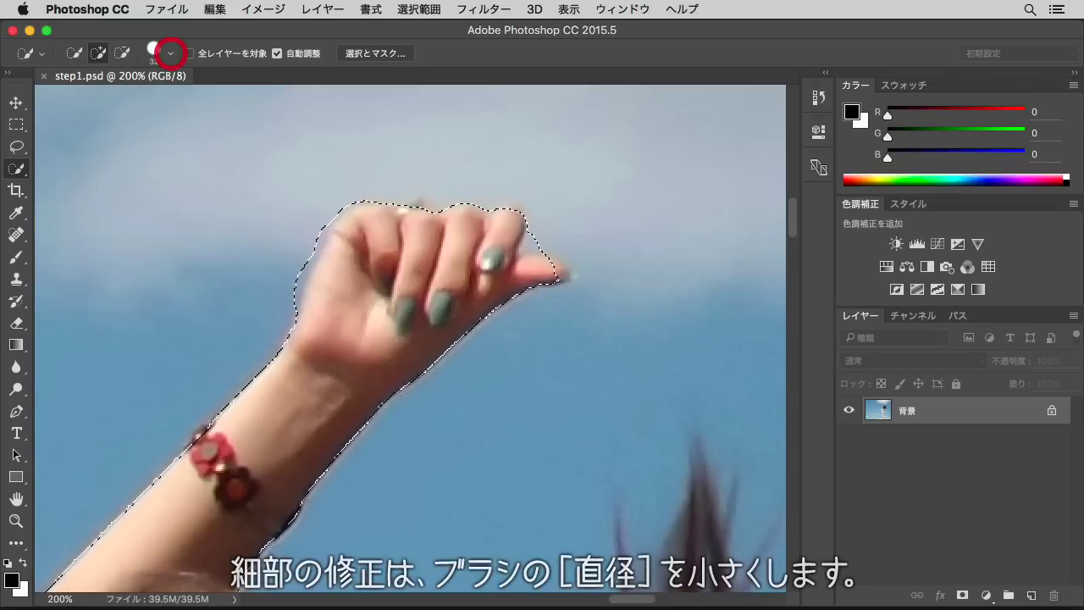
Shrink the Quick Selection brush diameter to 8 px.
left_click(171, 54)
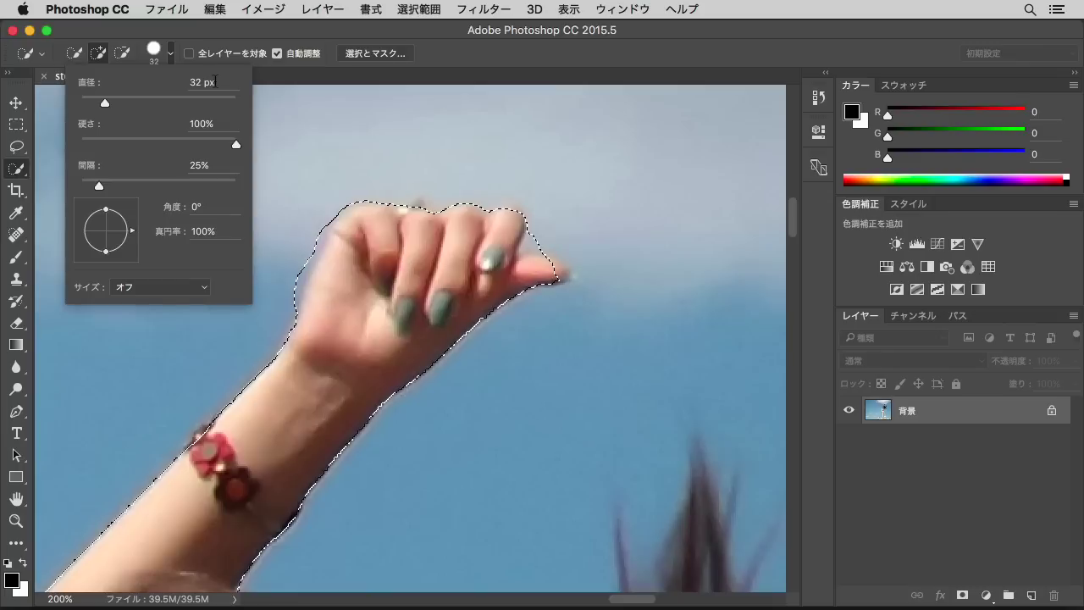
type("8")
key("Return")
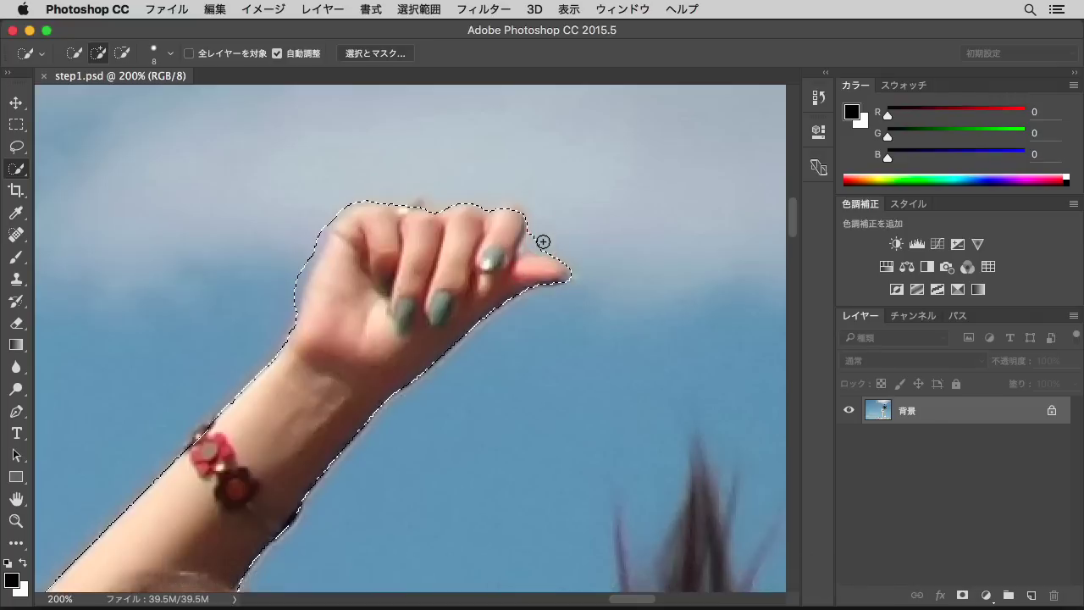
Subtract the sky beside the thumb and along the fist's left edge from the selection.
left_click_drag(543, 240, 533, 244, "alt")
left_click_drag(293, 285, 324, 221)
scroll(324, 221, "left", 5)
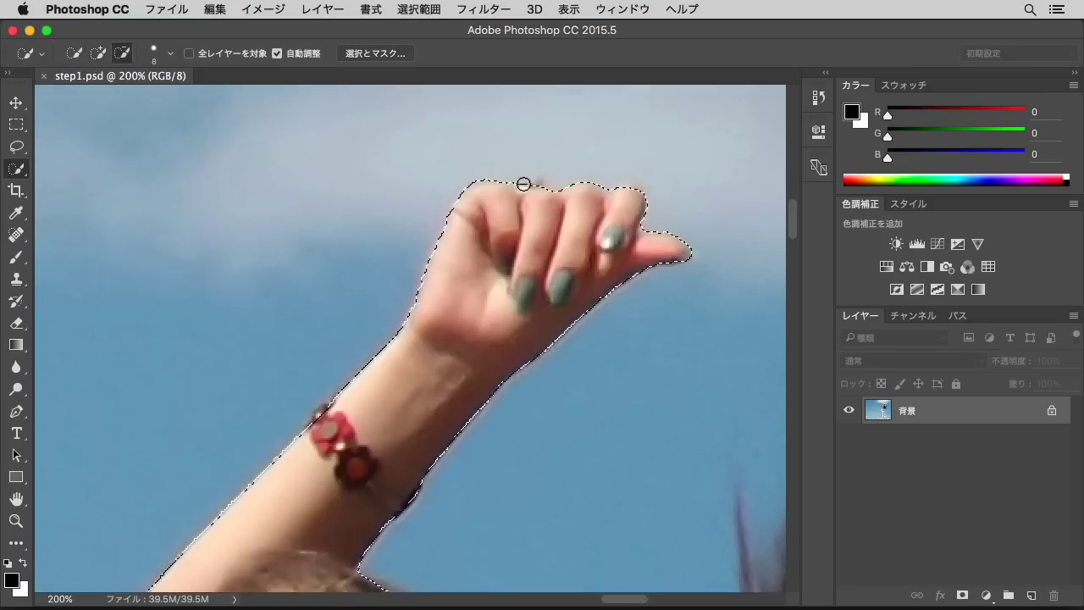
scroll(474, 254, "left", 5)
scroll(412, 350, "down", 3)
scroll(411, 350, "down", 2)
left_click_drag(412, 350, 367, 140)
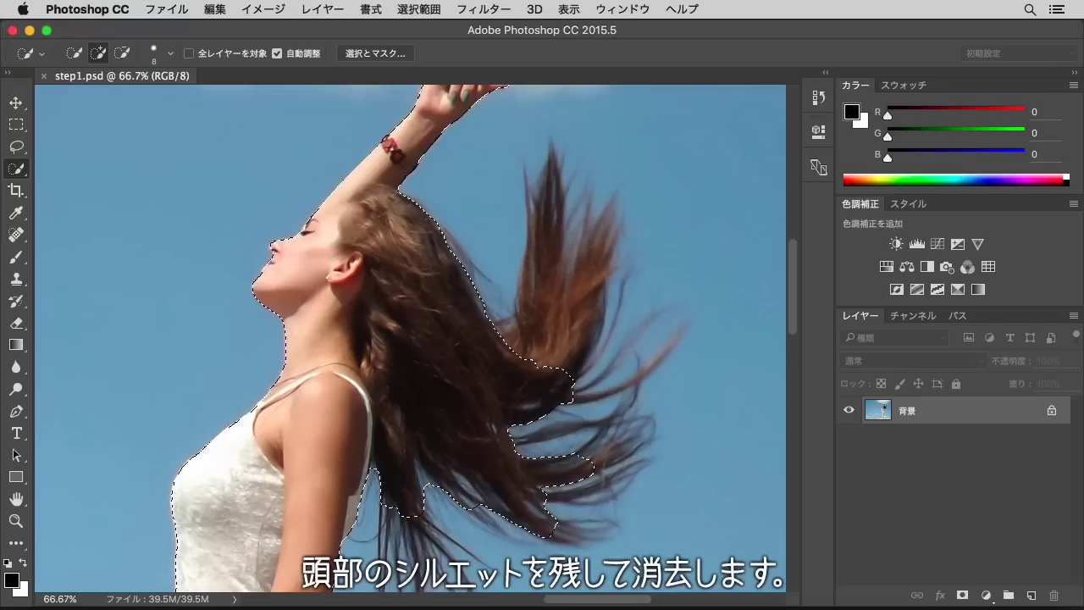
Set the Quick Selection brush diameter back to 32 px.
left_click(170, 55)
left_click(208, 82)
type("32")
key("Return")
Subtract the loose lower hair strands so the selection follows the head, then zoom out.
mouse_move(377, 485)
left_mouse_down()
mouse_move(527, 528)
mouse_move(566, 445)
mouse_move(530, 382)
mouse_move(397, 429)
mouse_move(432, 404)
mouse_move(472, 290)
mouse_move(382, 375)
left_mouse_up()
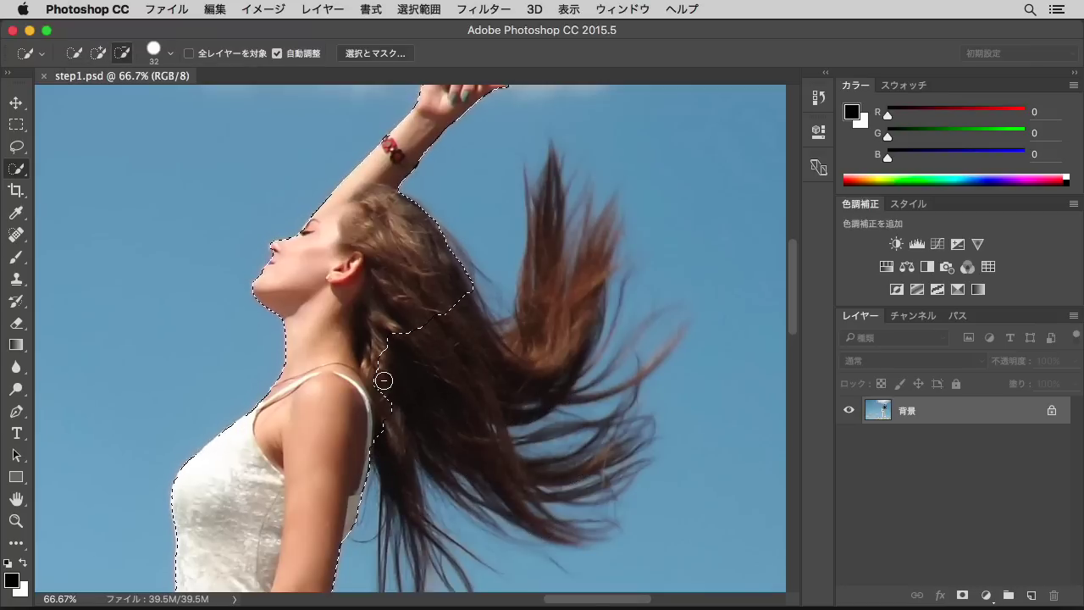
scroll(382, 460, "up", 3)
left_click_drag(466, 333, 416, 387)
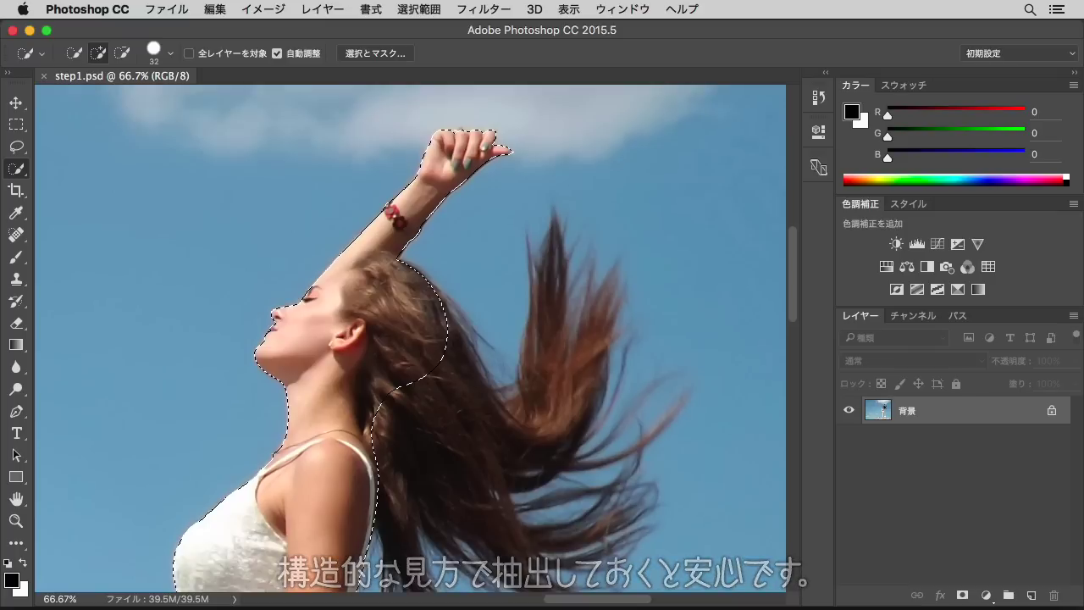
left_click(478, 327, "alt")
left_click(479, 328, "alt")
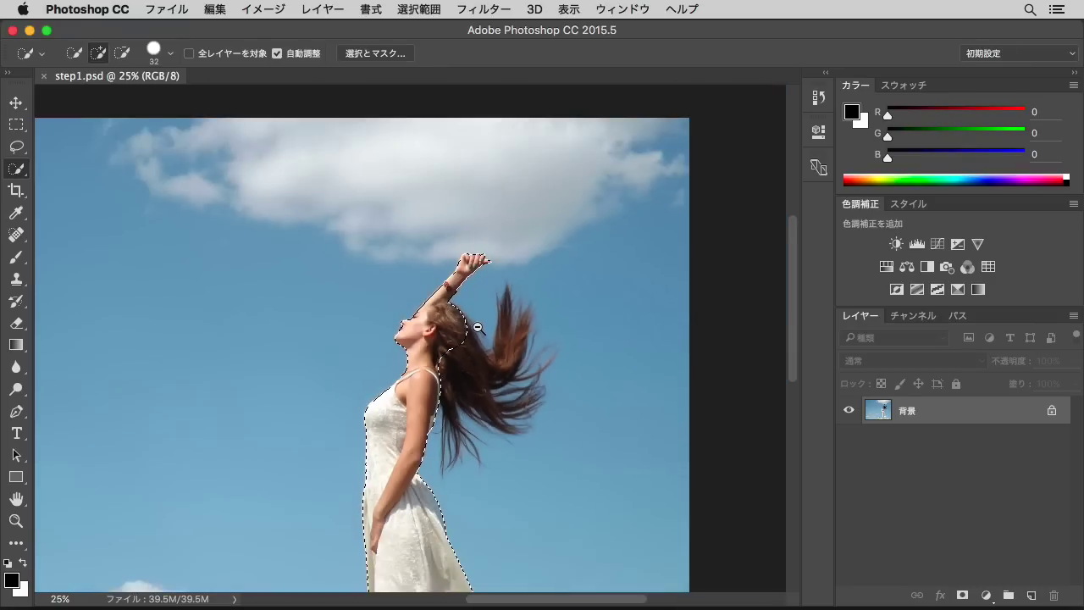
left_click(478, 320, "alt")
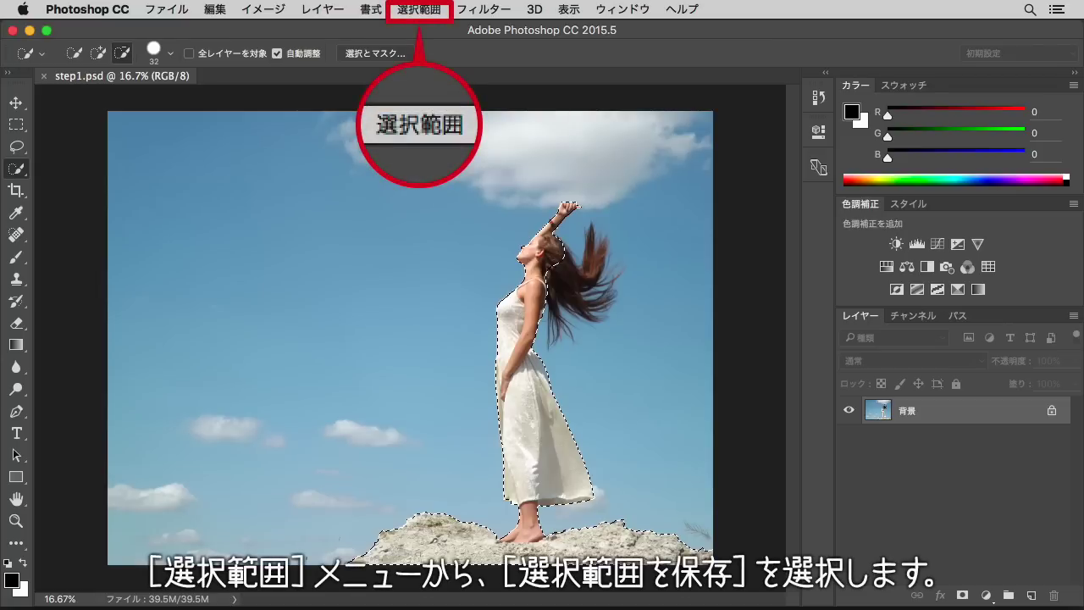
Save the figure selection as a new channel with Select > Save Selection.
left_click(419, 10)
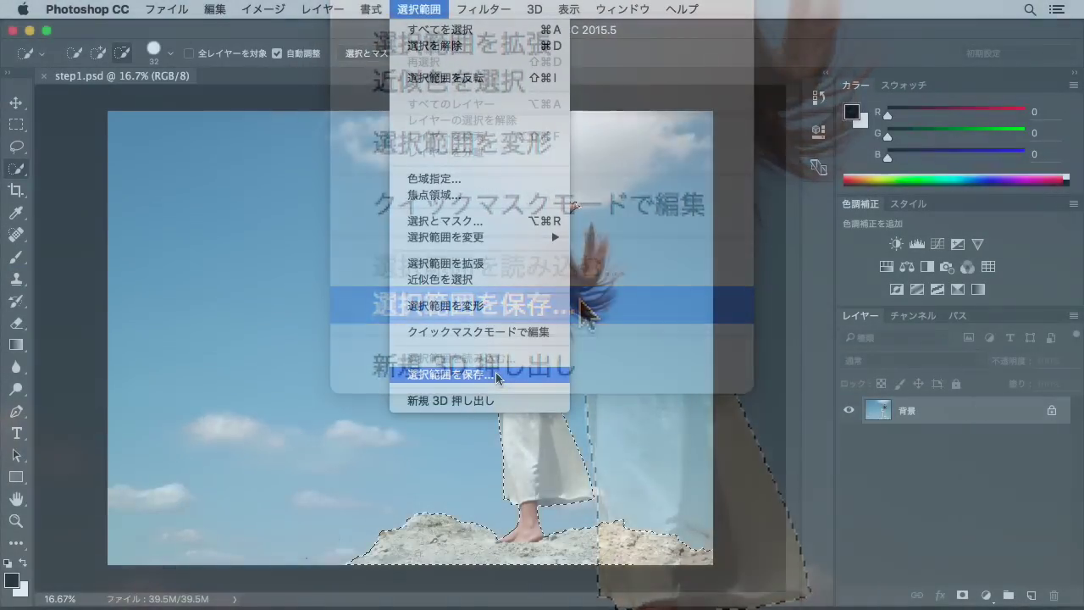
left_click(498, 377)
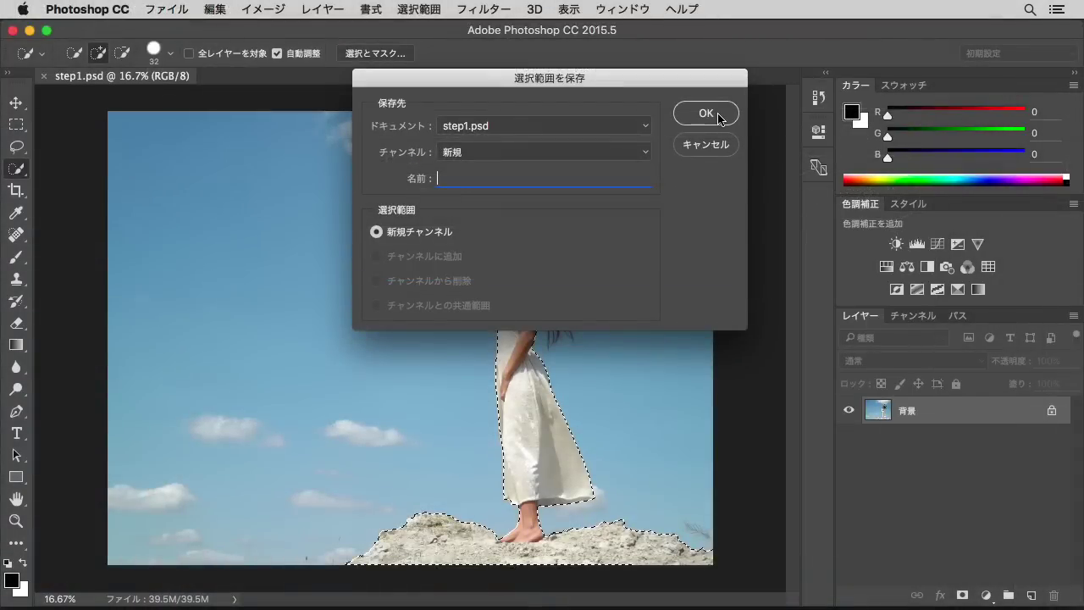
left_click(717, 116)
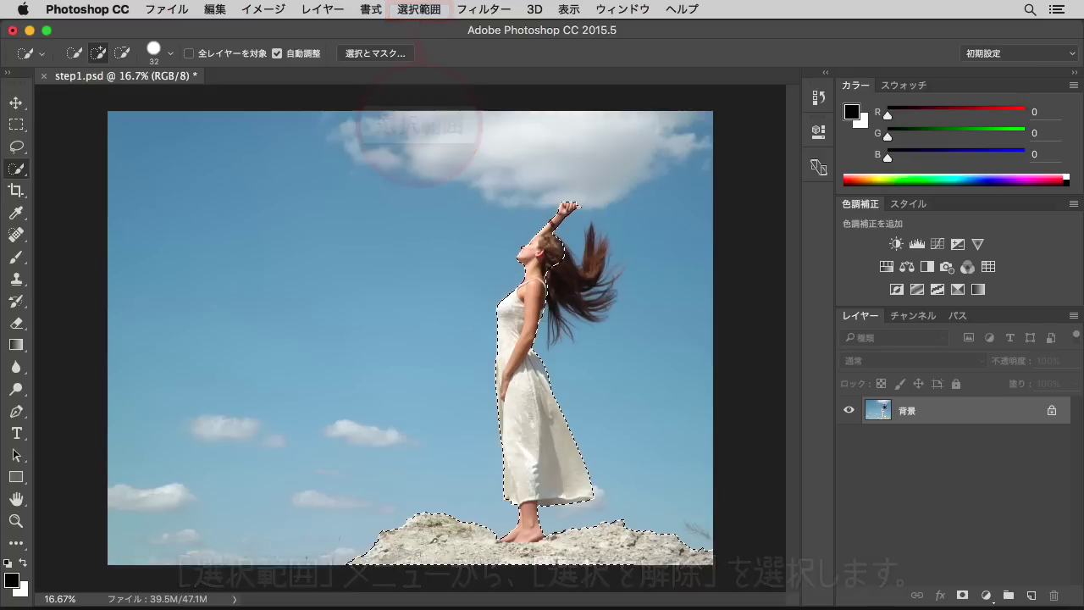
Deselect everything and show the Channels panel.
left_click(419, 11)
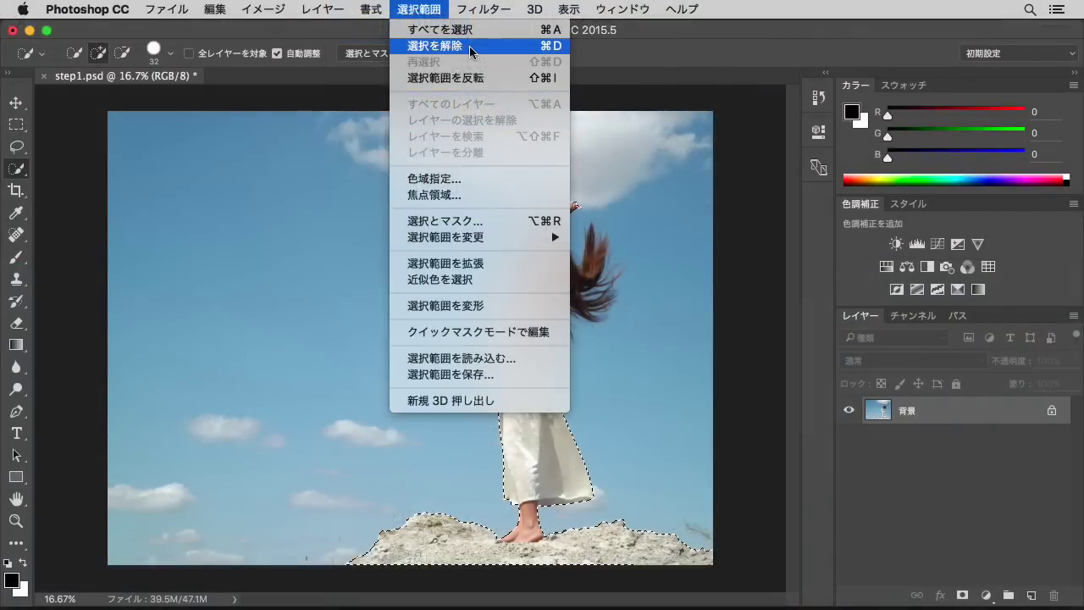
left_click(471, 53)
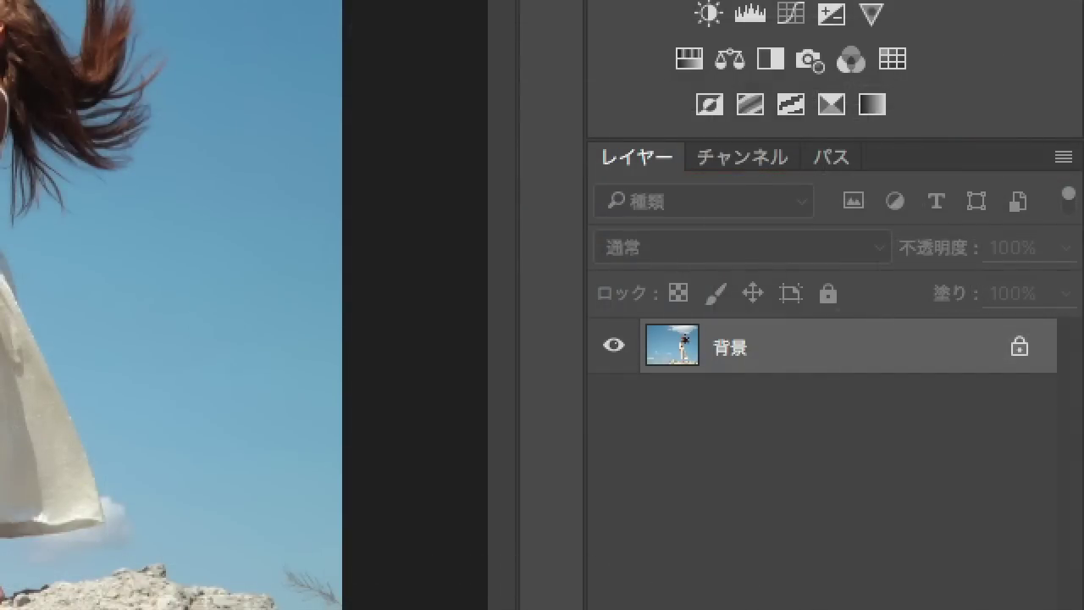
left_click(745, 161)
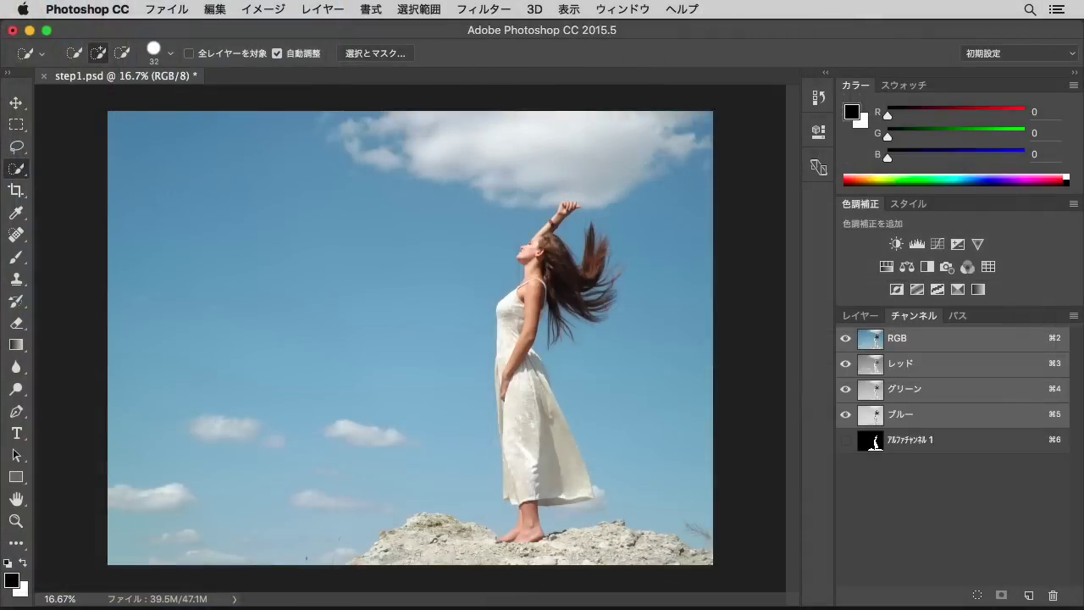
Preview the saved alpha mask alone, then return to the RGB image and Layers list.
left_click(936, 442)
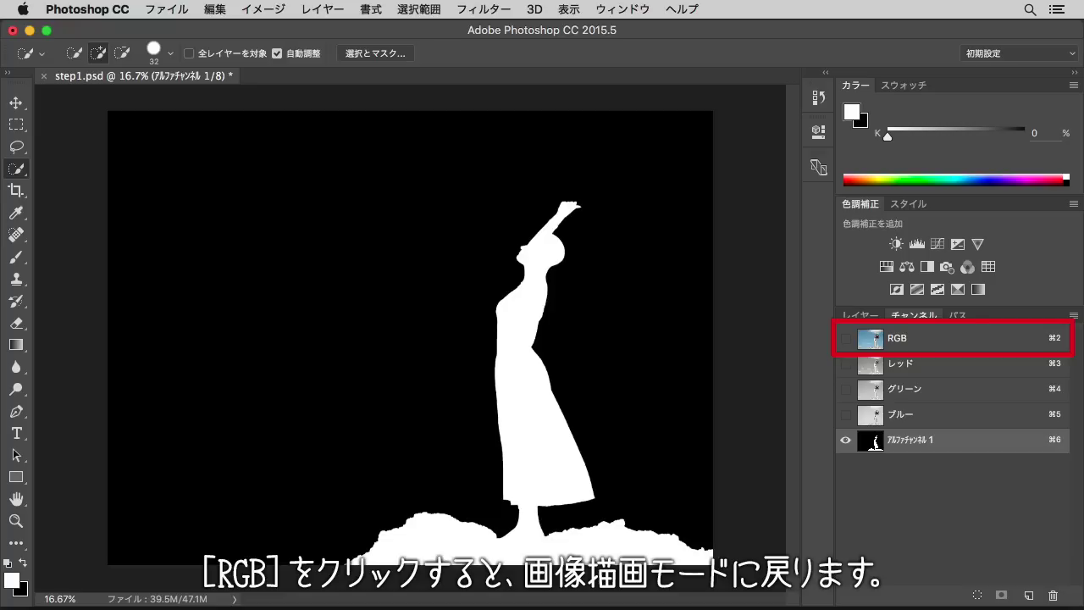
left_click(916, 341)
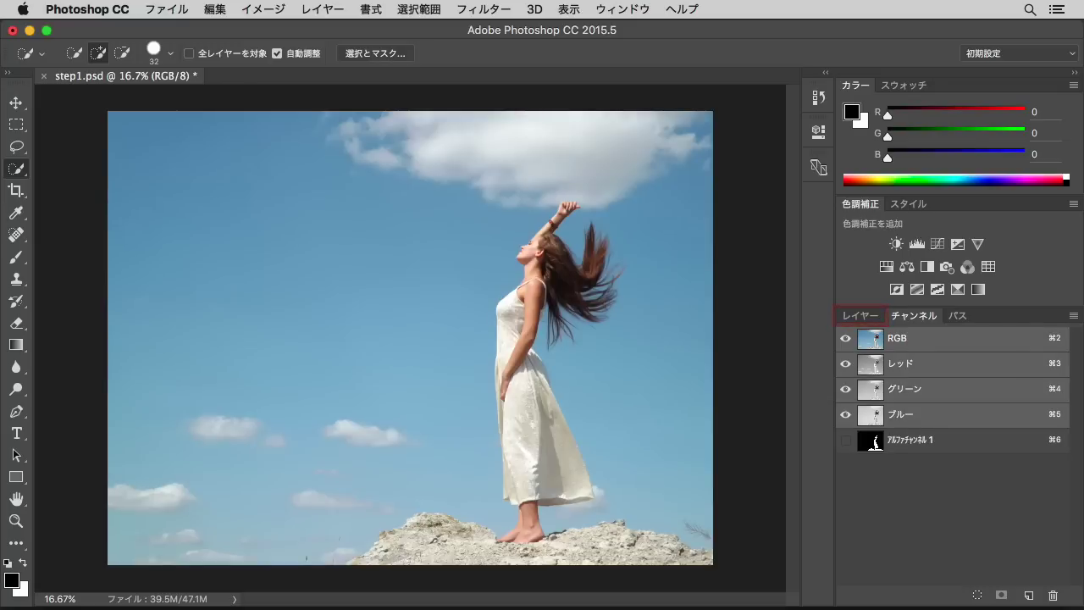
left_click(859, 316)
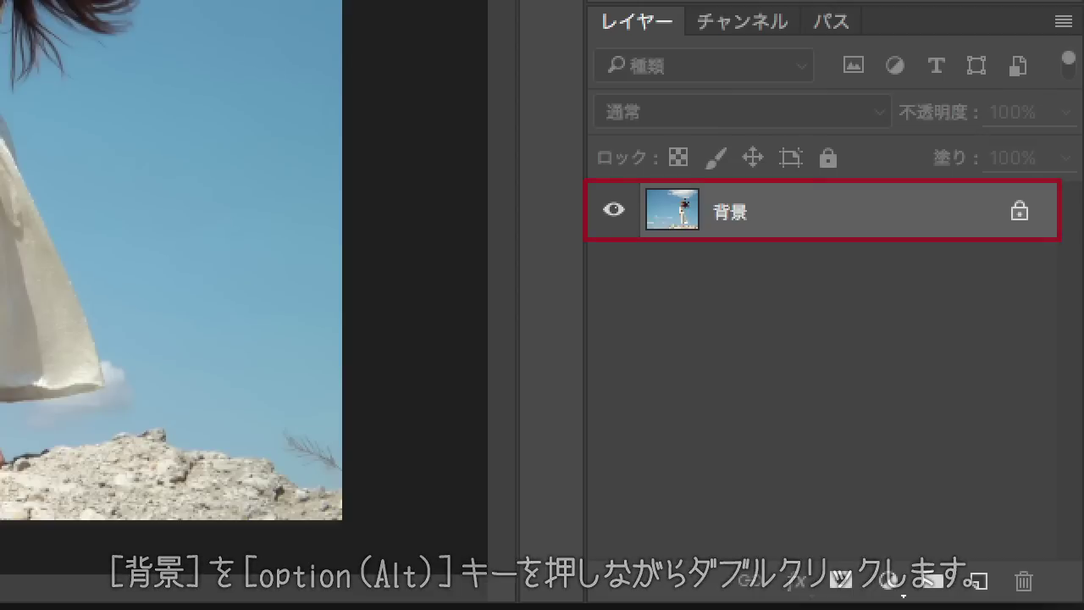
Unlock Background as Layer 0, duplicate it, hide the copy, and select Layer 0.
double_click(753, 227, "alt")
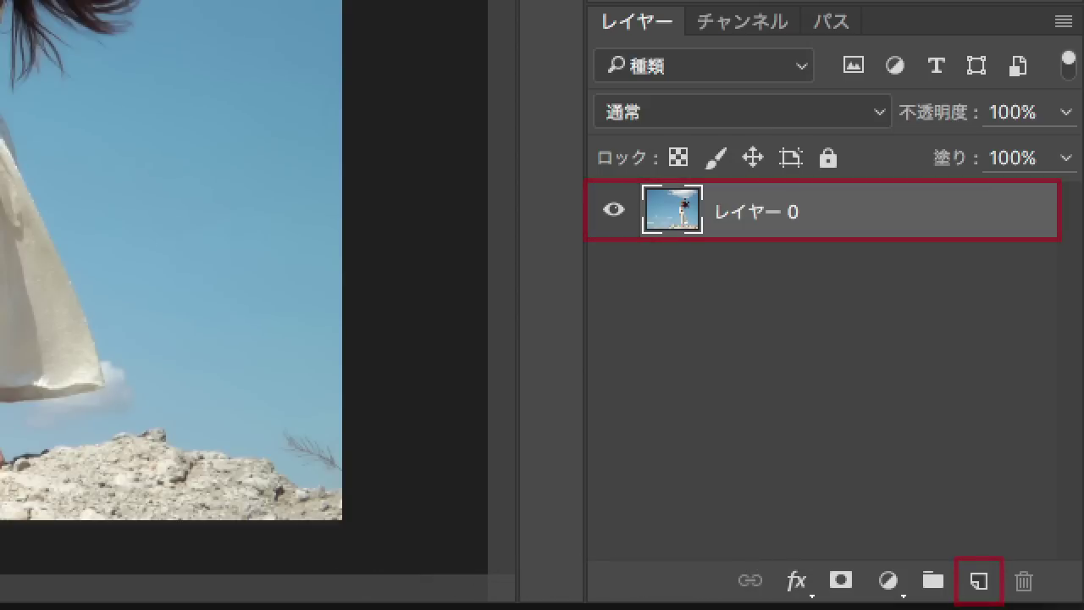
mouse_move(798, 223)
left_mouse_down()
mouse_move(949, 495)
mouse_move(979, 581)
left_mouse_up()
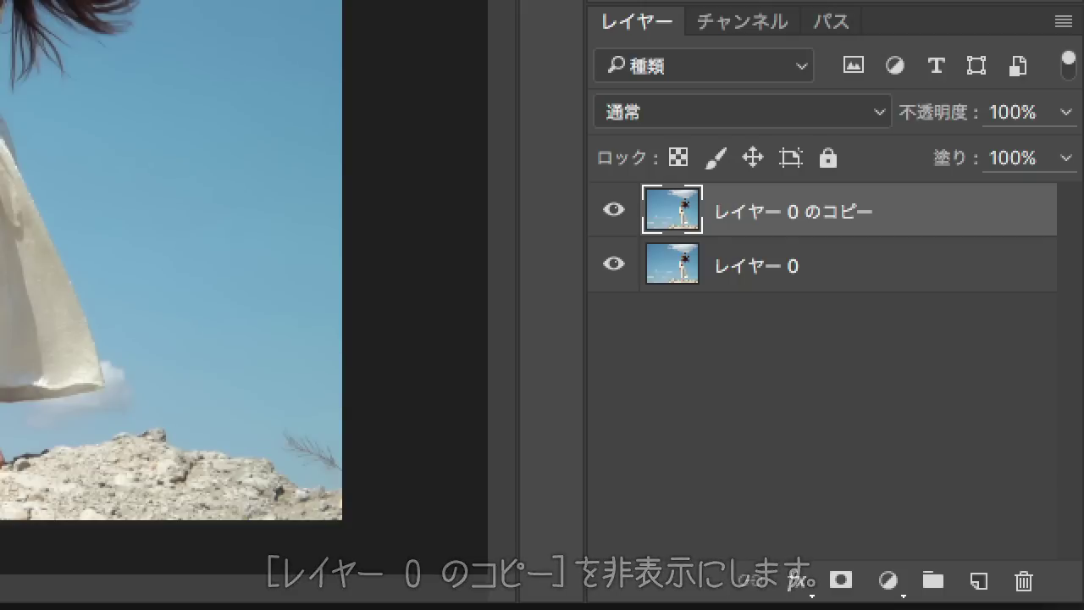
left_click(613, 211)
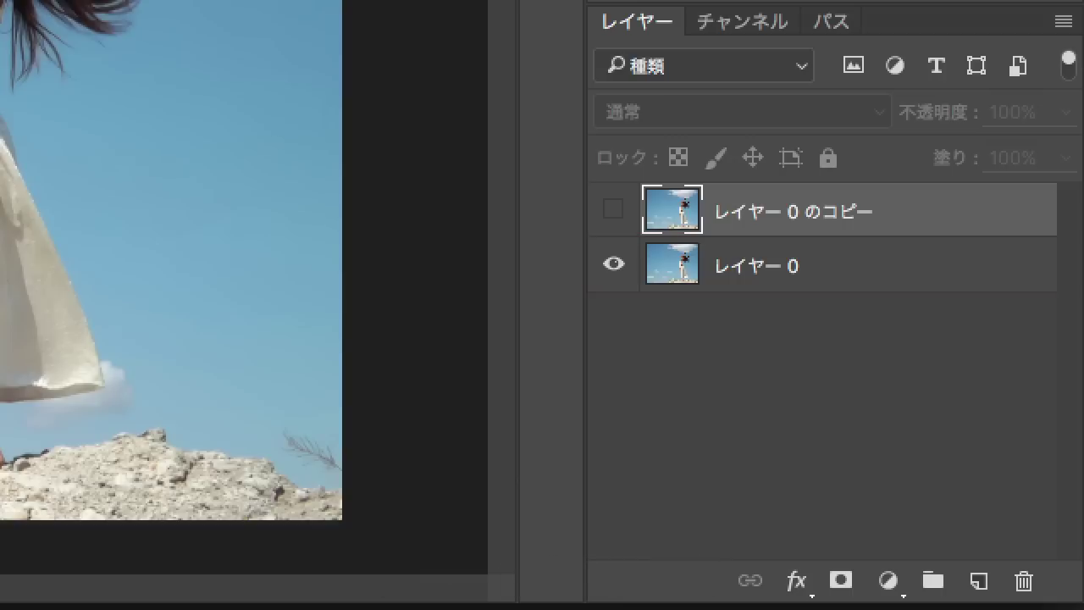
left_click(803, 276)
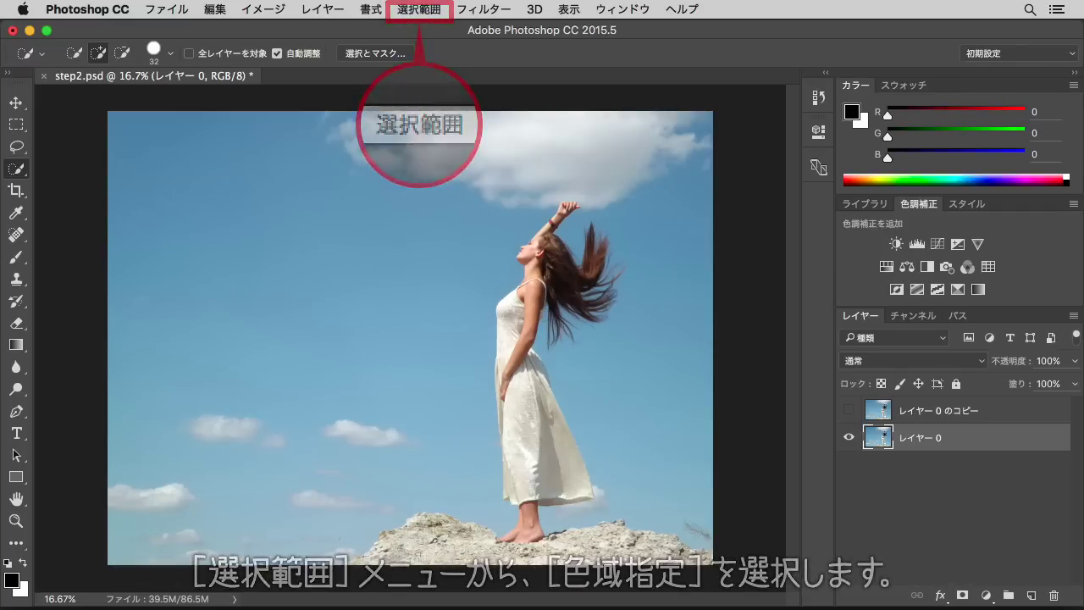
Open the Select > Color Range dialog for Layer 0.
left_click(421, 12)
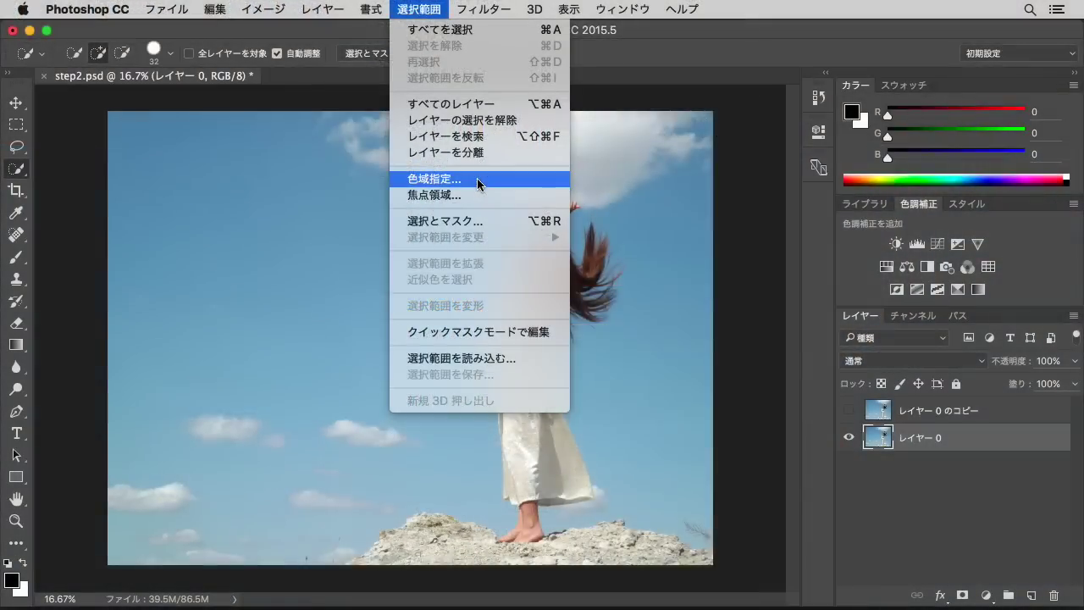
left_click(479, 183)
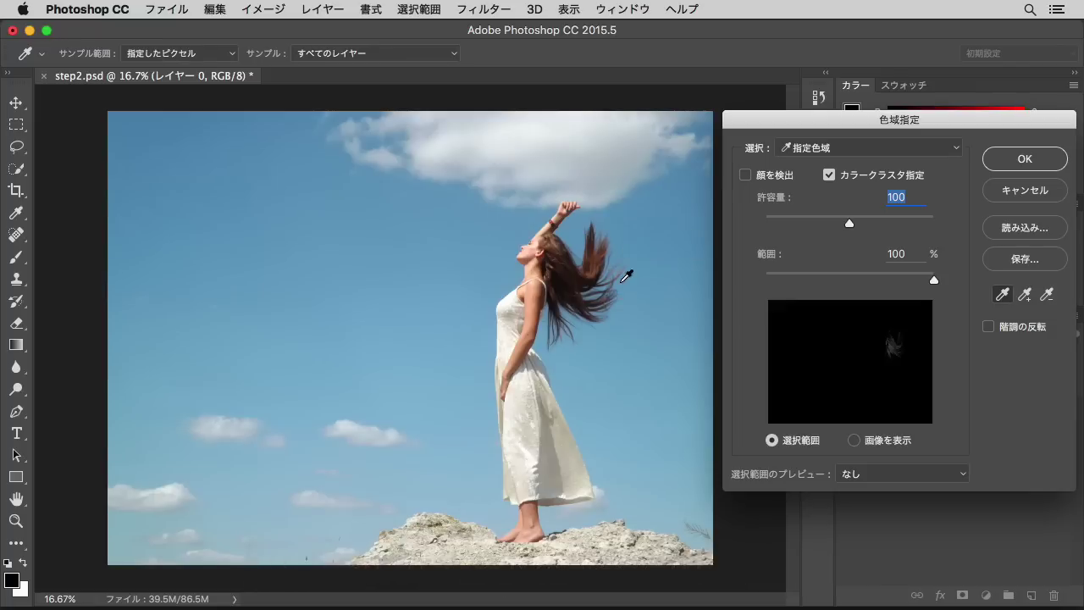
Sample the blue sky in Color Range, turn on Invert, and open the preview options.
left_click(622, 281)
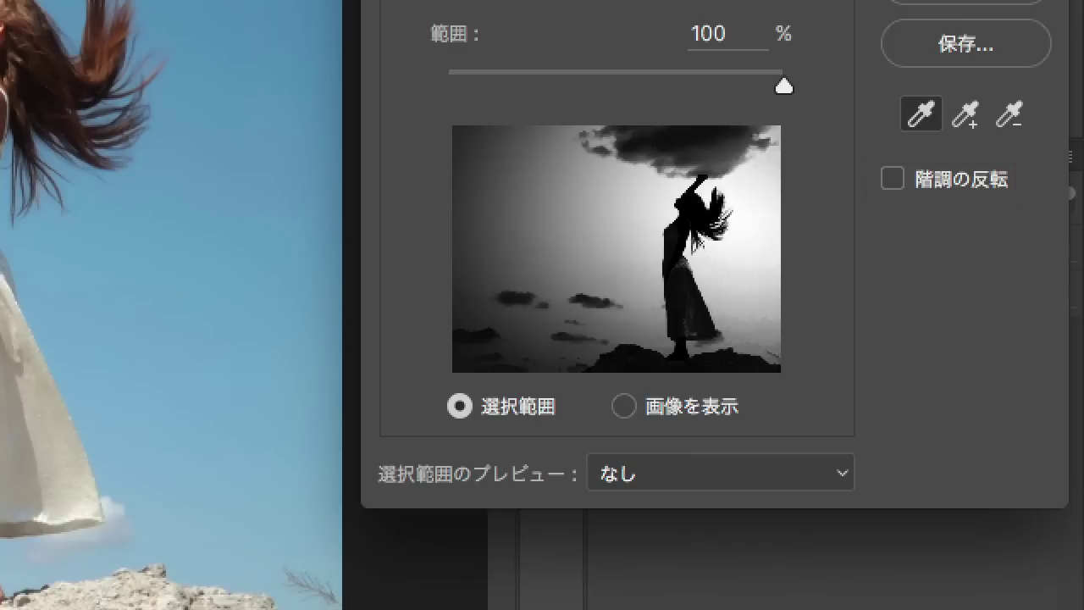
left_click(897, 184)
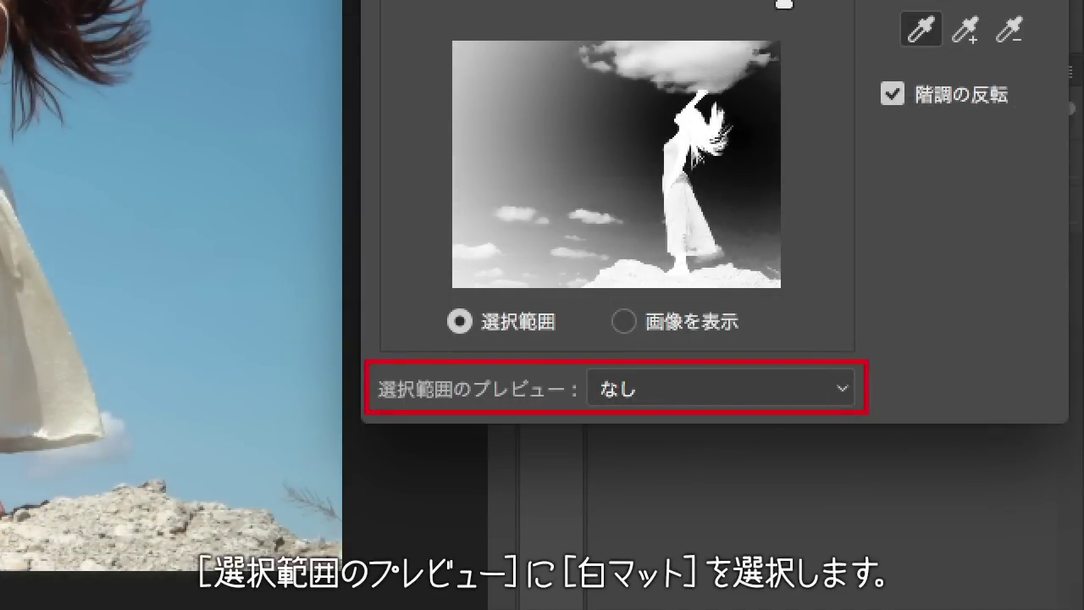
left_click(844, 391)
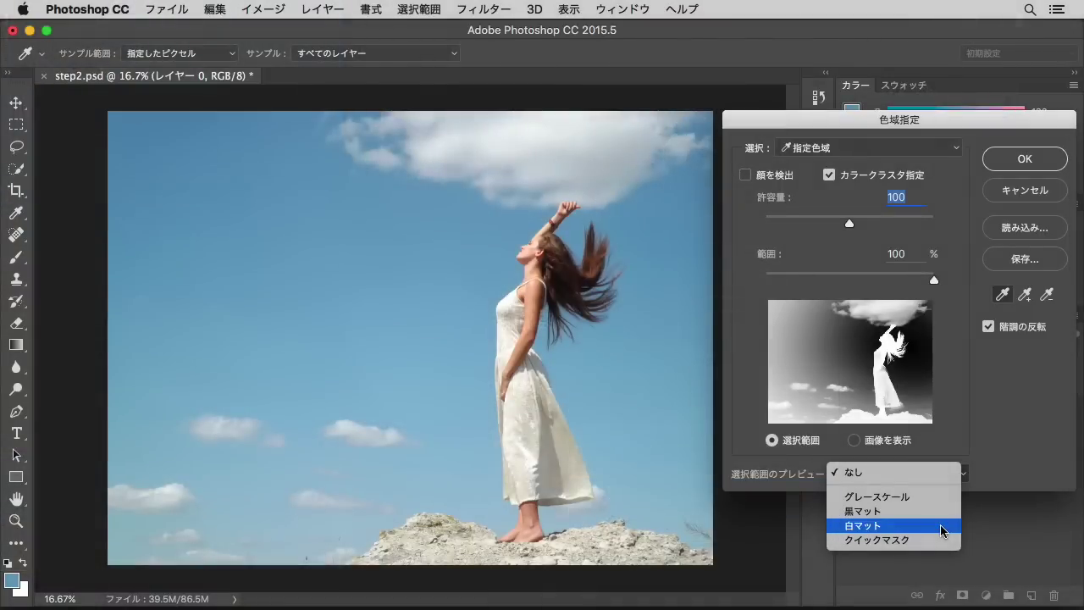
Switch the Color Range Selection Preview to White Matte.
left_click(942, 526)
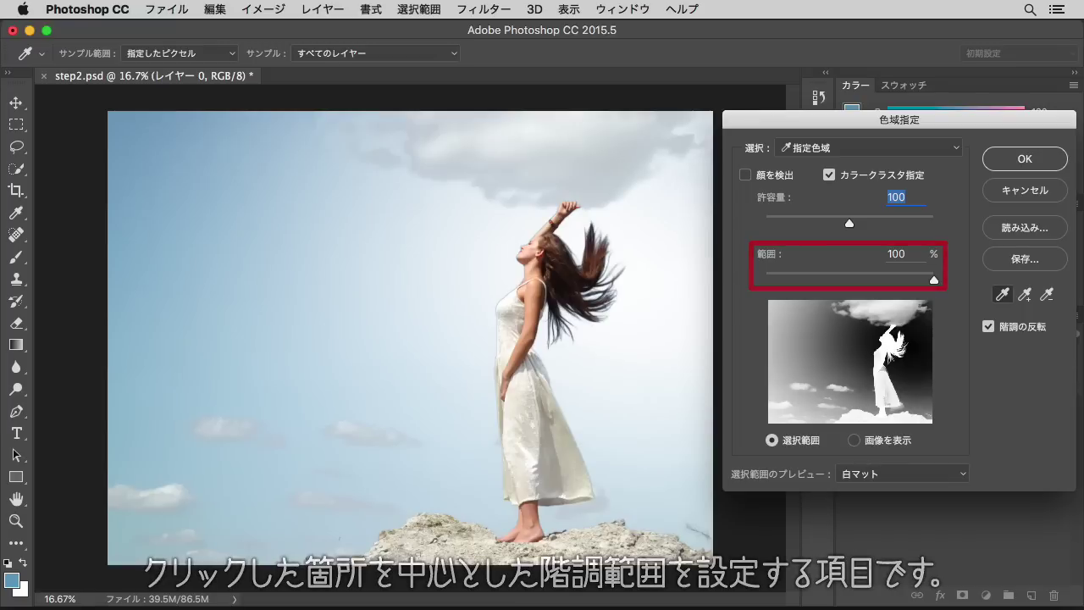
Test the Range slider, then lower Color Range fuzziness to 25.
left_click(934, 281)
mouse_move(934, 280)
left_mouse_down()
mouse_move(765, 282)
mouse_move(934, 280)
left_mouse_up()
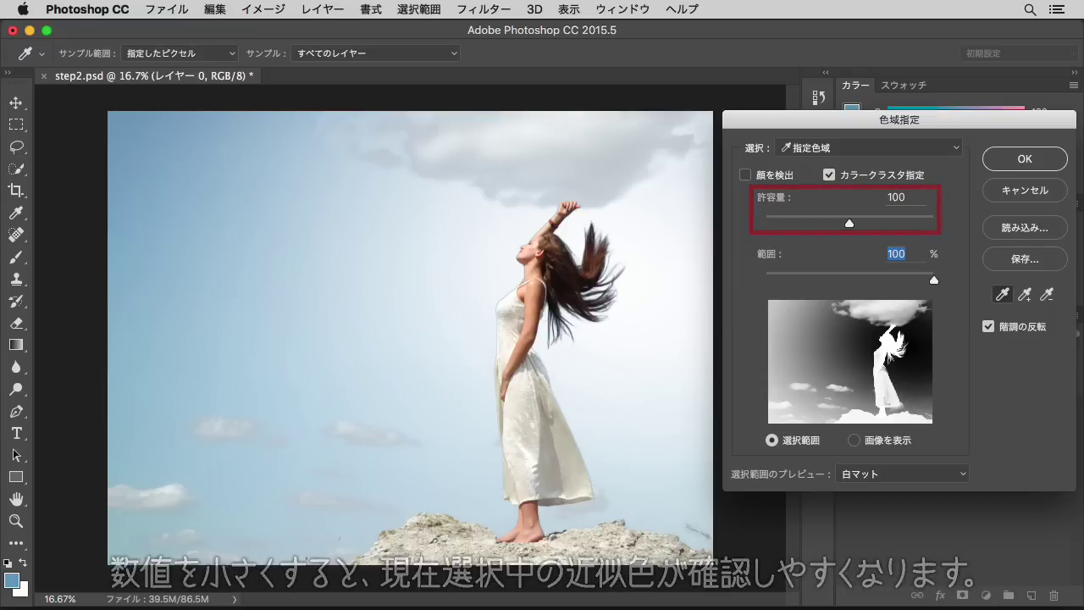
mouse_move(850, 225)
left_mouse_down()
mouse_move(765, 226)
mouse_move(786, 224)
left_mouse_up()
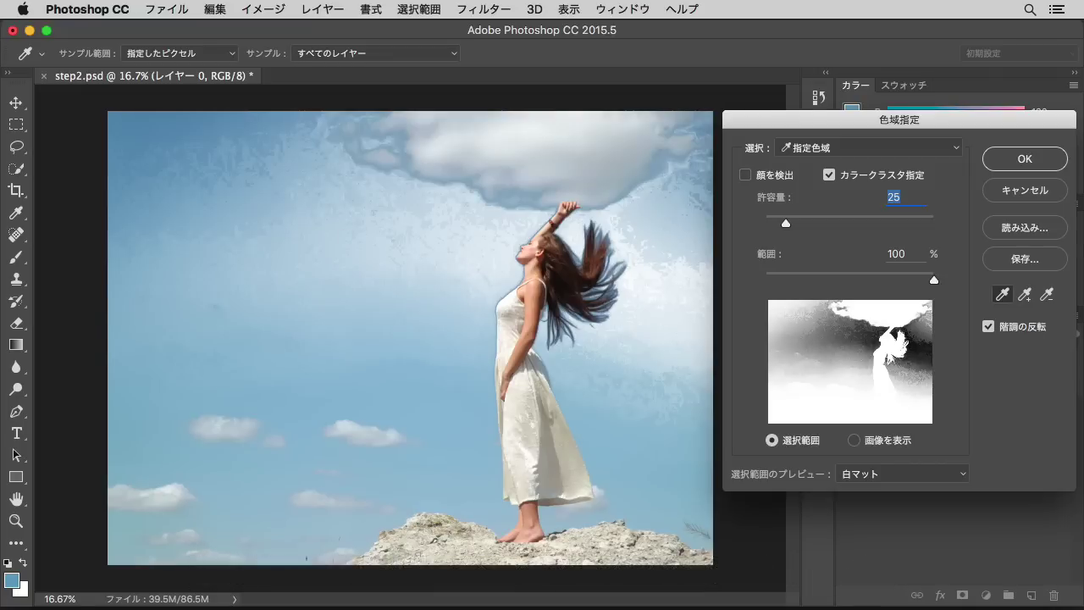
Zoom to 50% on the woman's hair and choose the Add to Sample eyedropper.
left_click(568, 272, "super")
left_click(567, 272, "super")
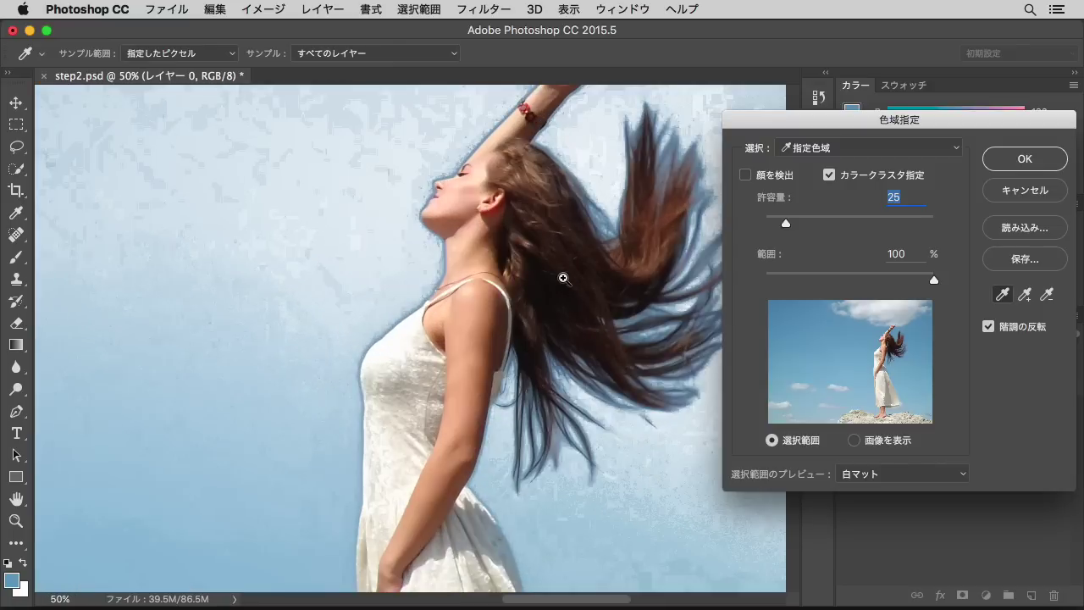
left_click_drag(513, 269, 387, 291)
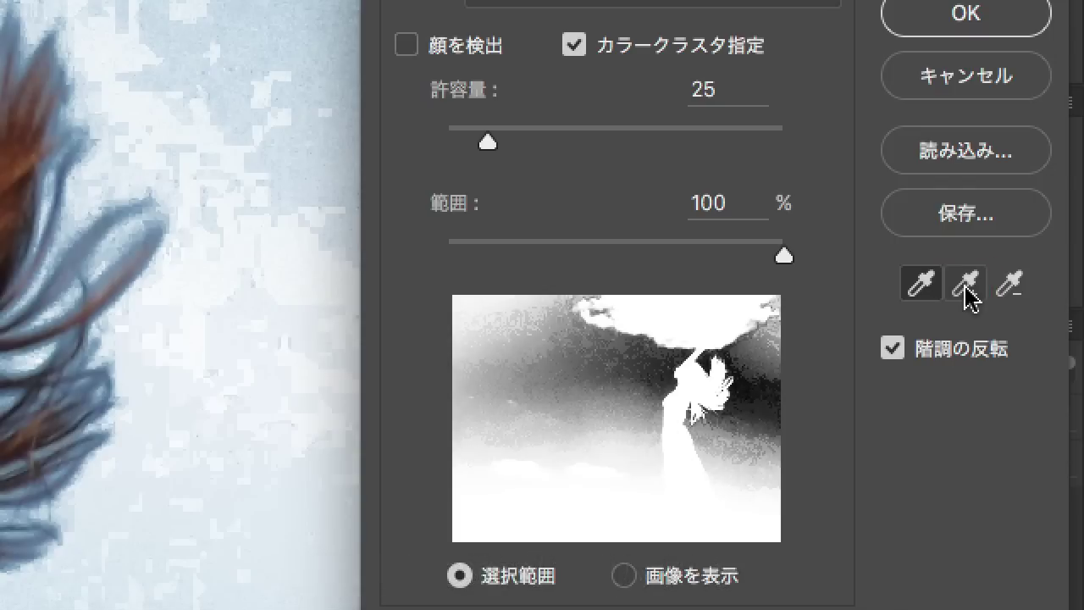
left_click(965, 286)
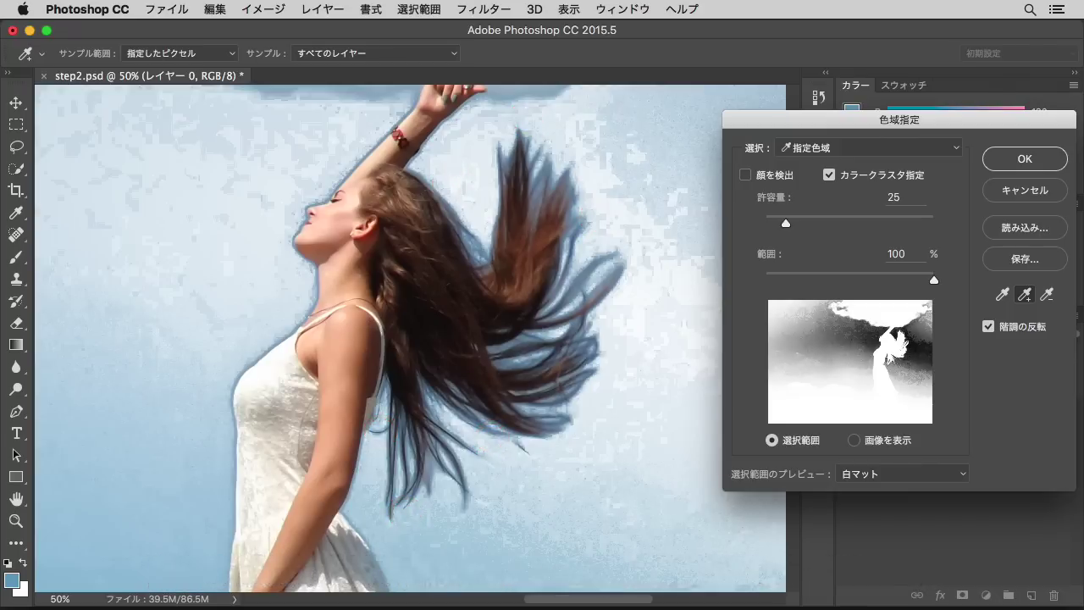
Add four sky patches, including the bluish fringe around the hair, to the Color Range sample.
left_click(449, 185)
left_click(383, 430)
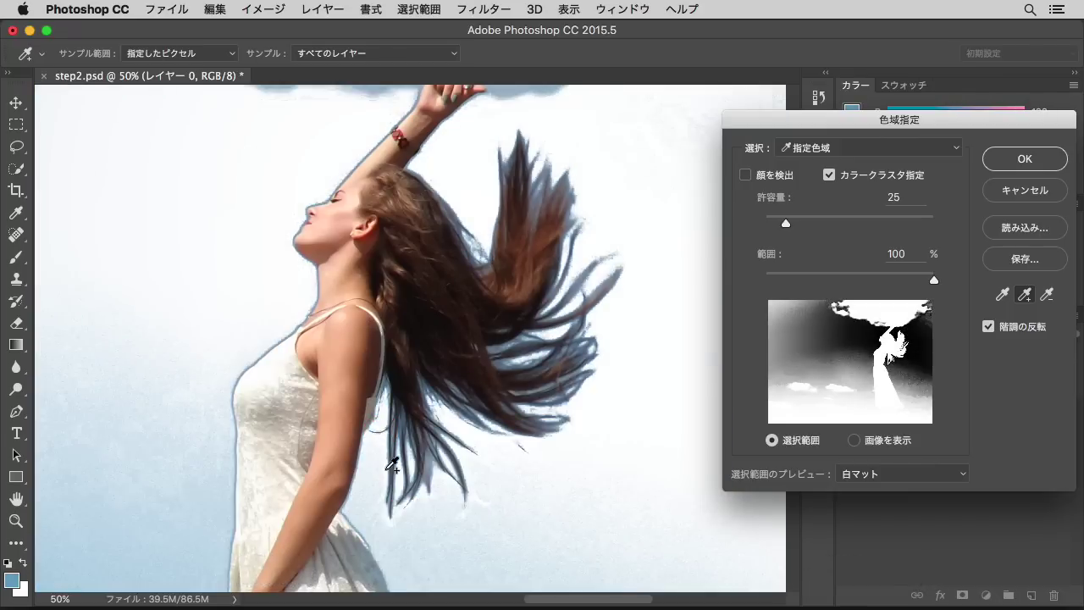
left_click(404, 510)
left_click(593, 260)
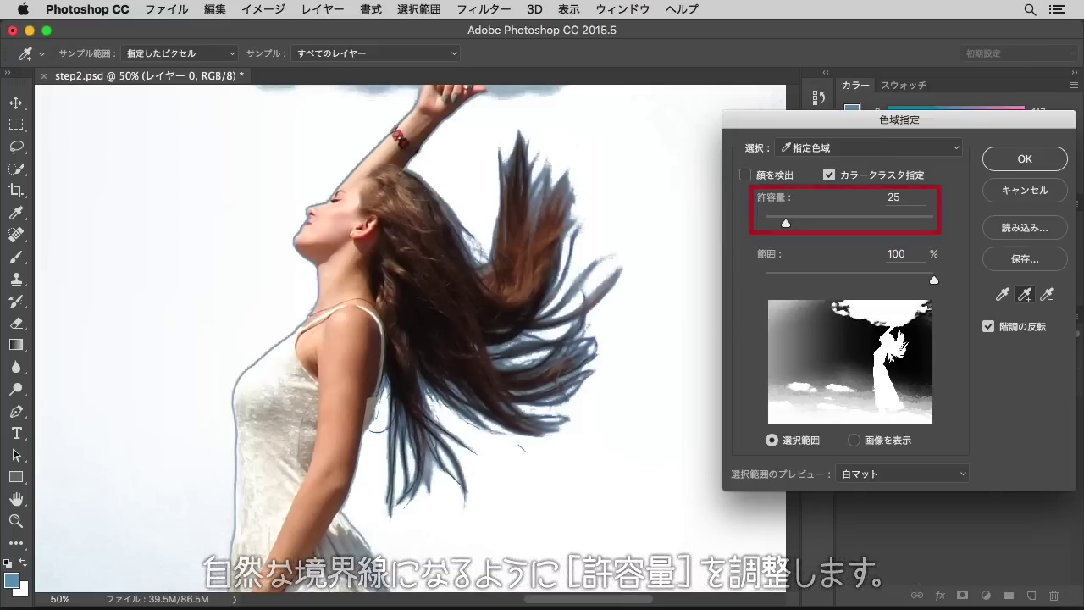
Raise fuzziness back to 100 and accept the Color Range selection.
left_click(786, 225)
left_click_drag(786, 225, 850, 223)
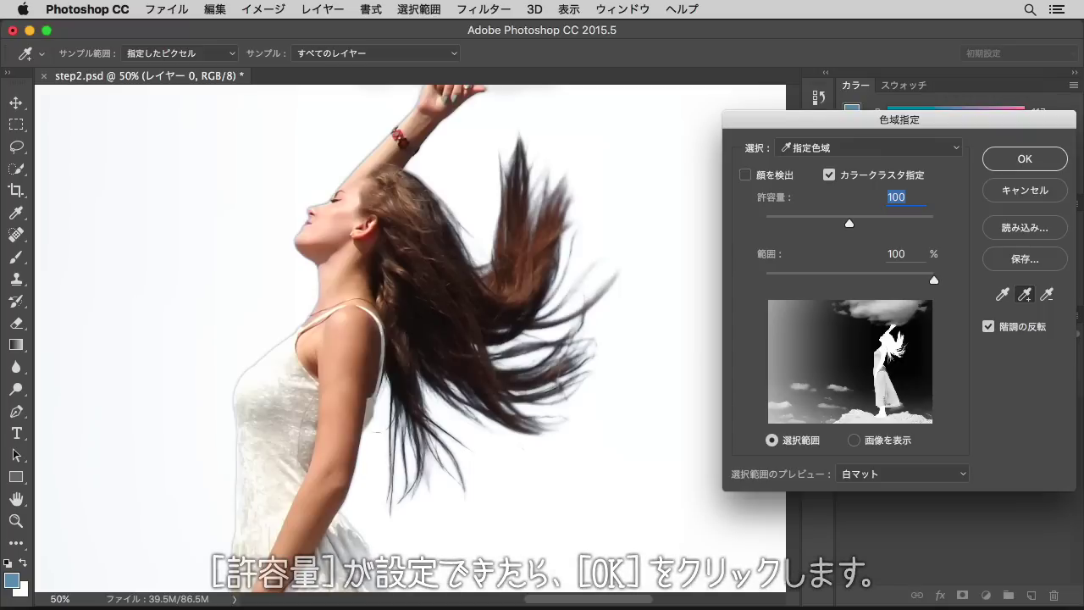
left_click(1036, 161)
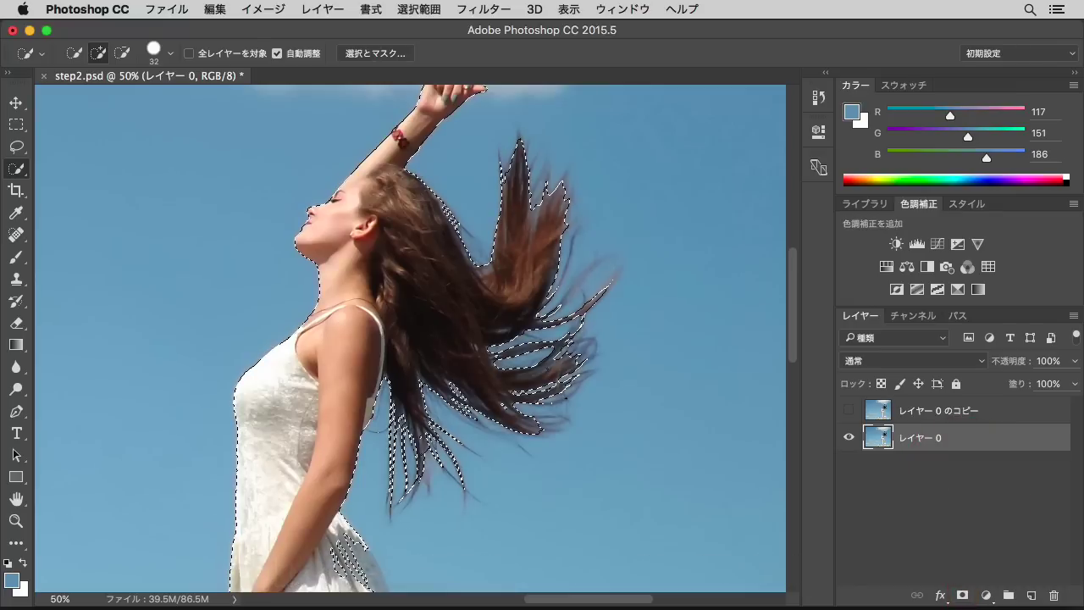
Add a sky-hiding layer mask to レイヤー 0 and display the mask alone.
left_click(962, 595)
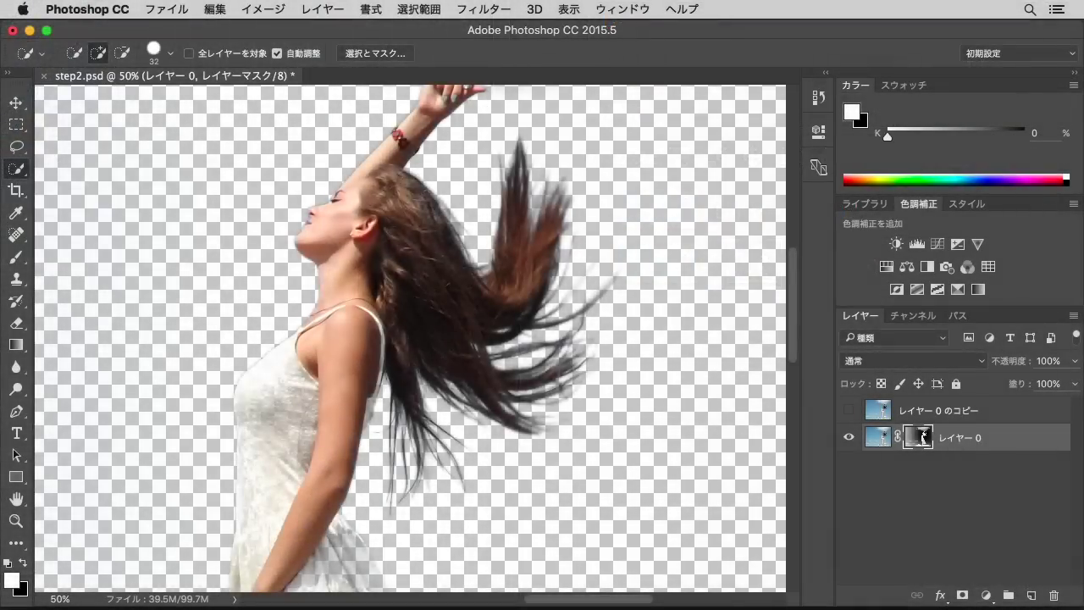
left_click(917, 442, "alt")
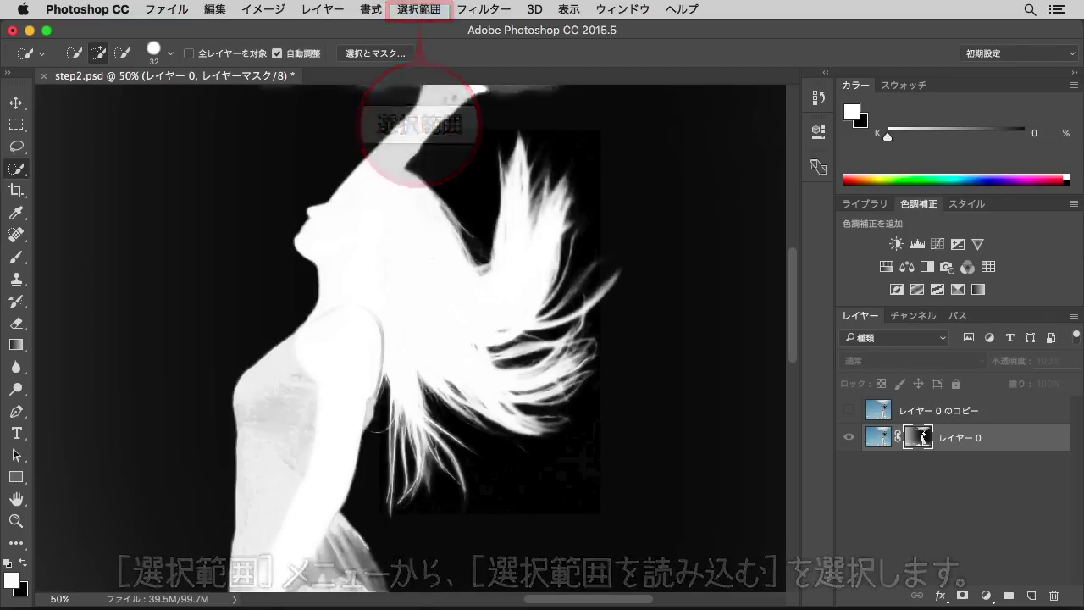
Open the Load Selection dialog from the Select (選択範囲) menu.
left_click(421, 10)
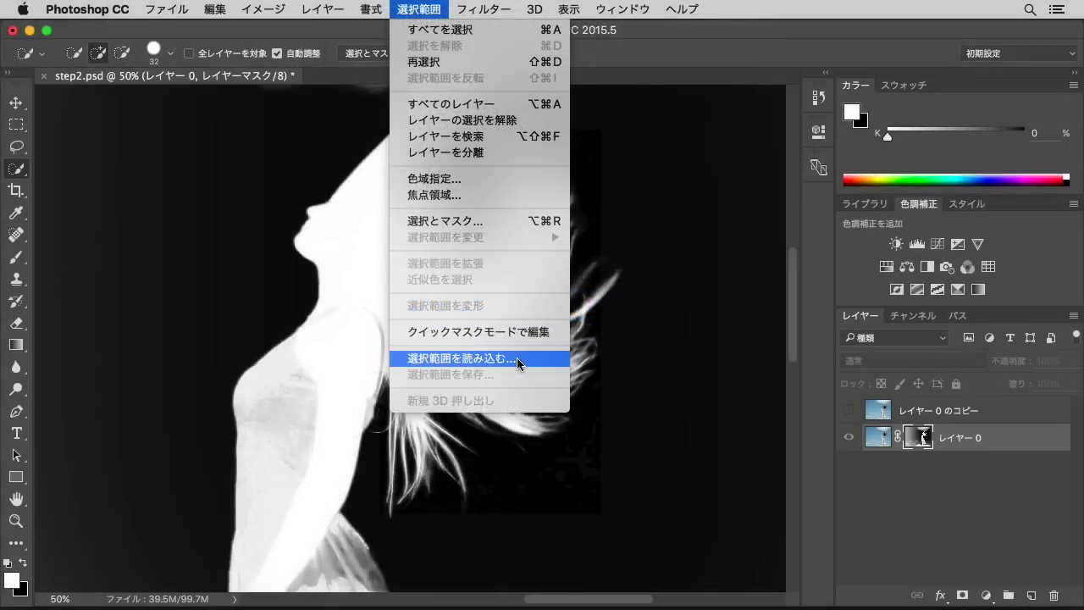
left_click(517, 357)
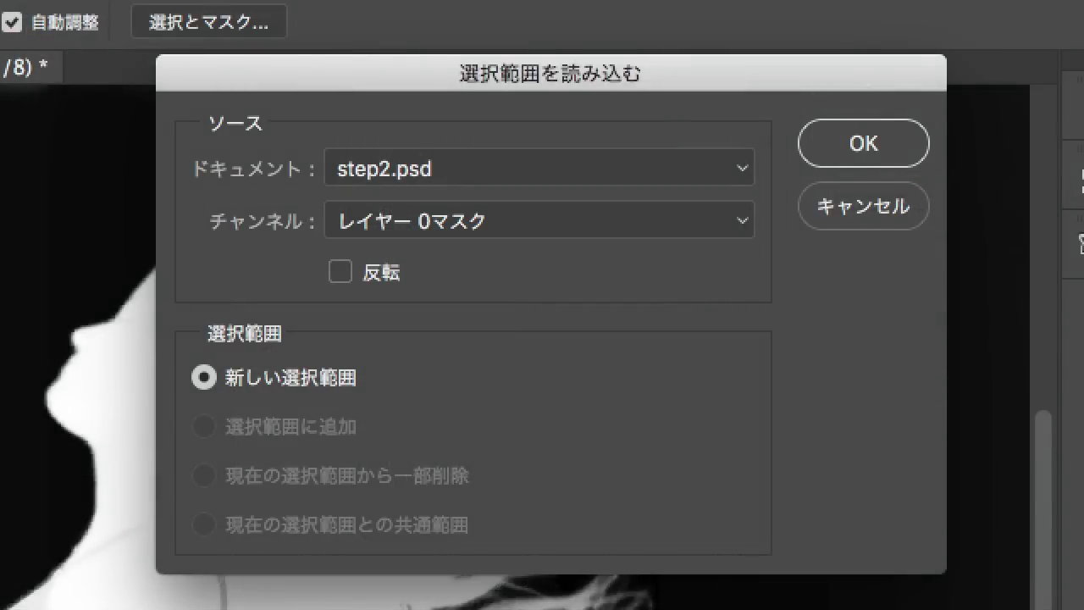
Load the アルファチャンネル 1 selection and zoom out to the whole image.
left_click(743, 223)
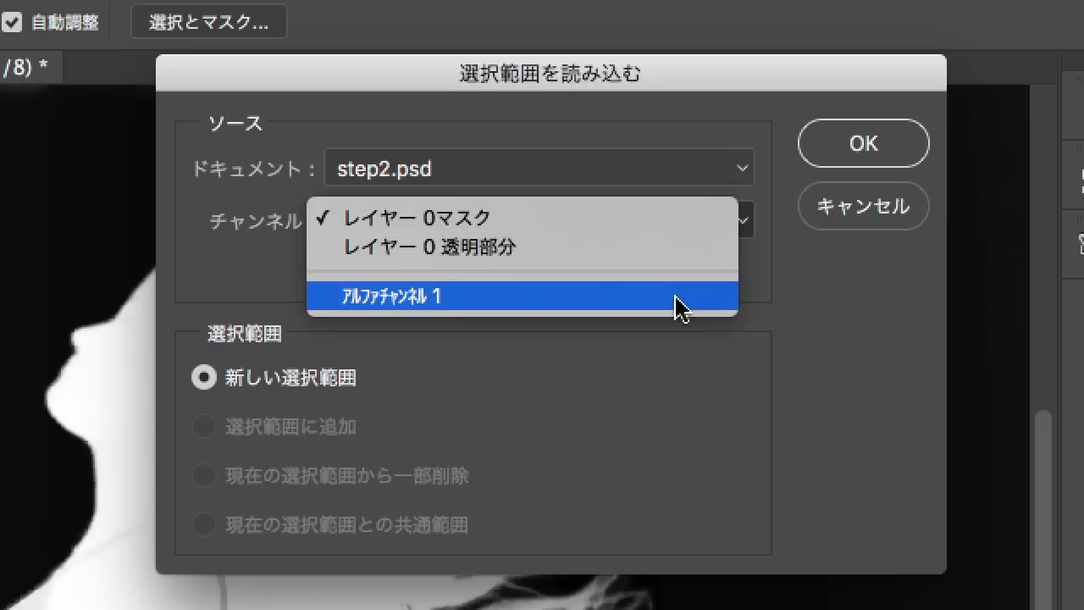
left_click(678, 296)
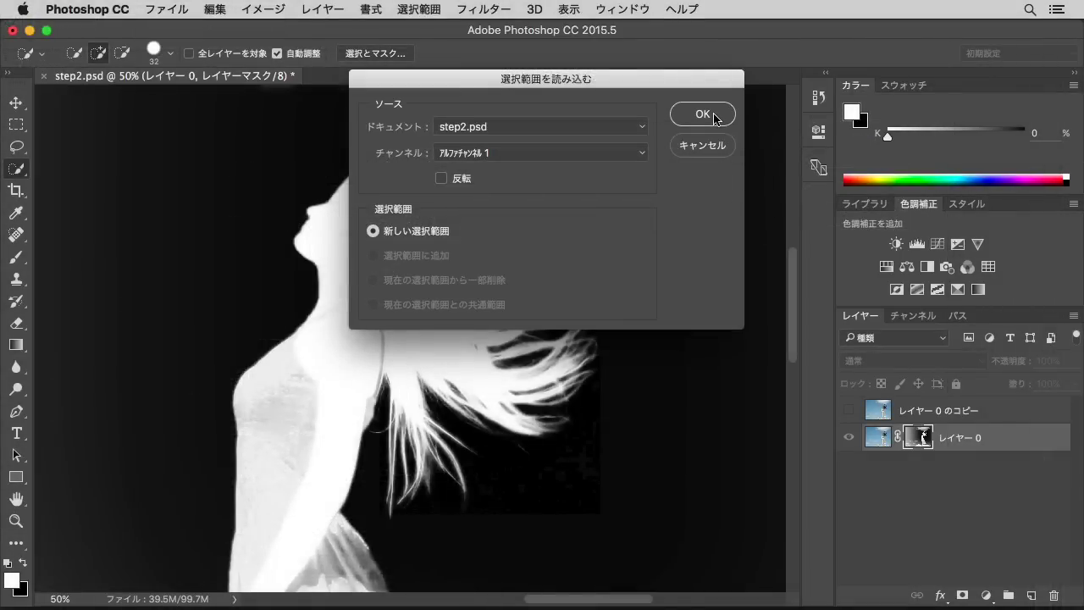
left_click(712, 117)
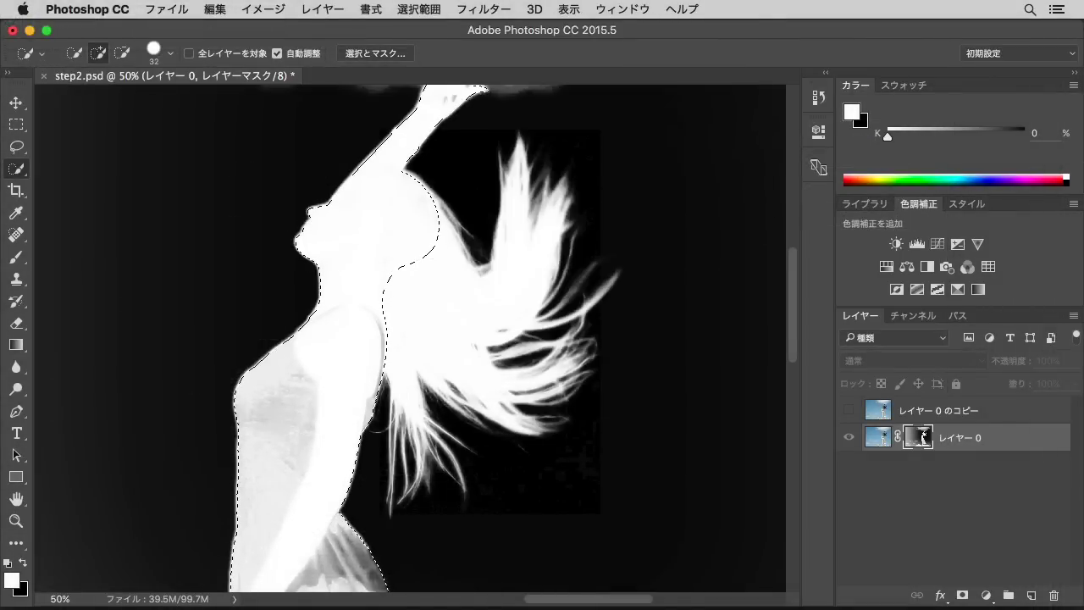
left_click(404, 292, "alt")
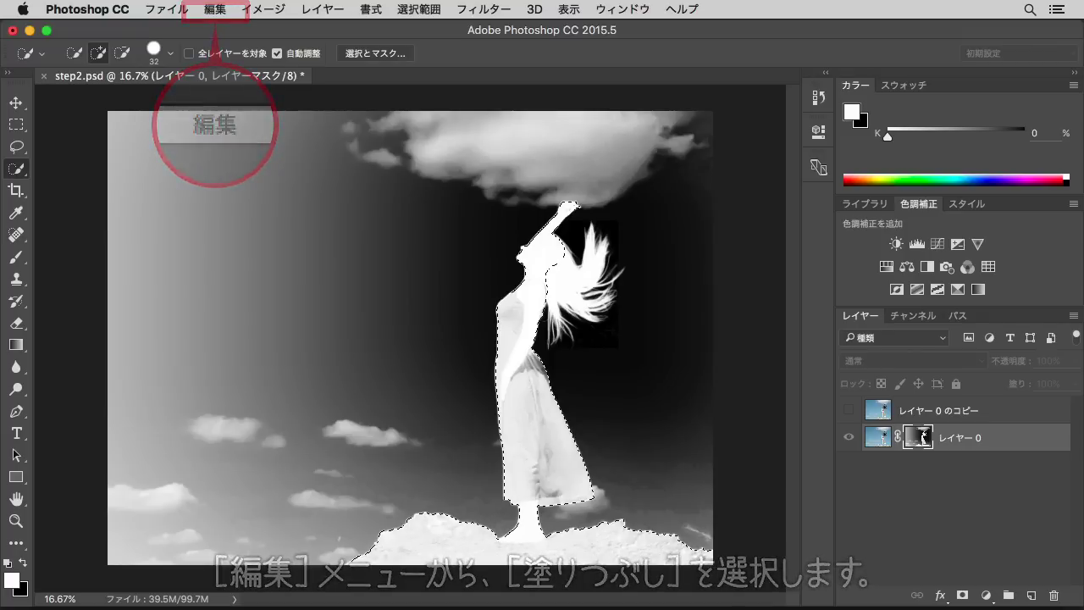
Fill the selected figure and rock on the mask with White using Edit > Fill.
left_click(215, 9)
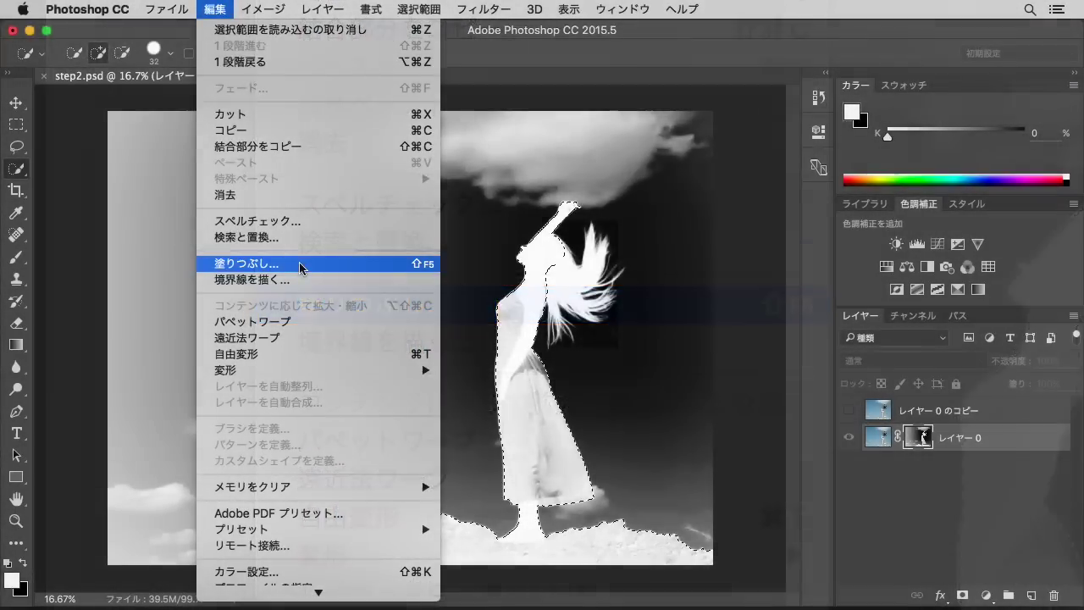
left_click(309, 266)
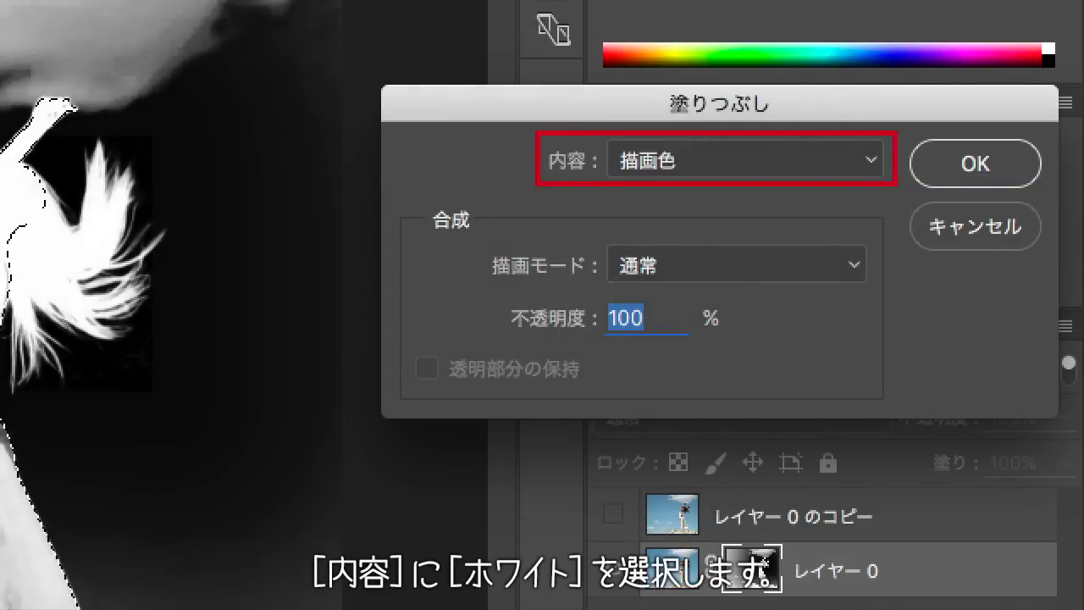
left_click(870, 161)
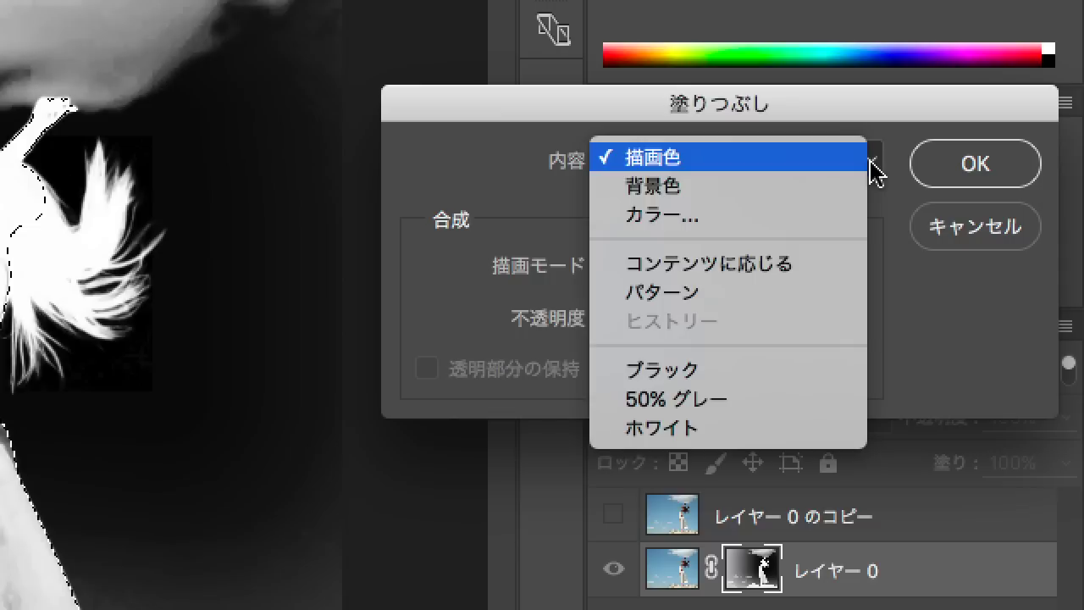
left_click(805, 441)
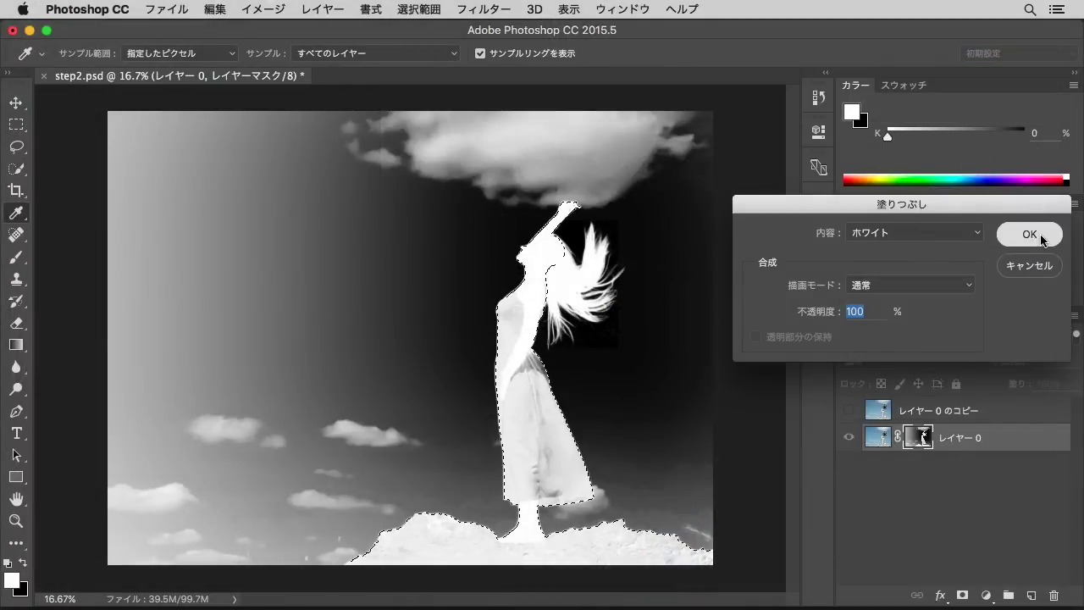
left_click(1030, 235)
key("w")
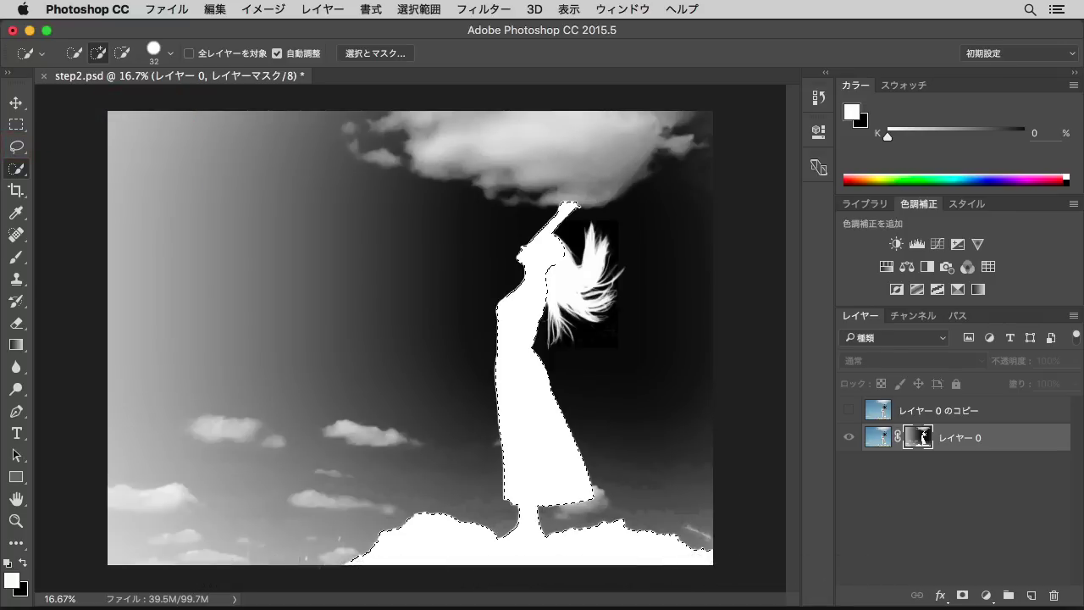
Lasso-add the area around the hair to the selection, then invert it.
left_click(16, 148)
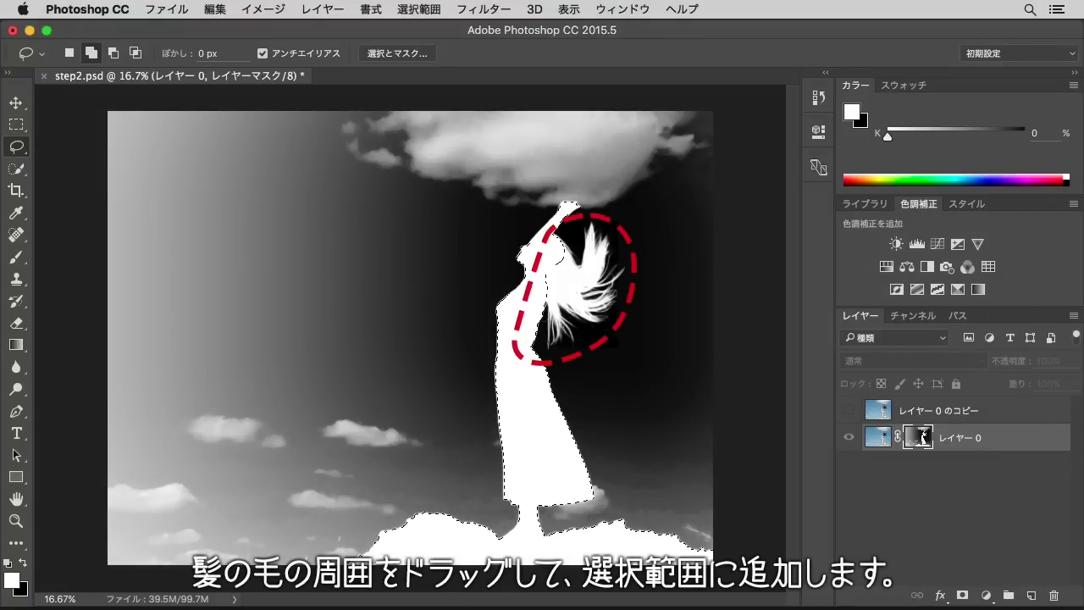
left_click_drag(561, 235, 542, 363)
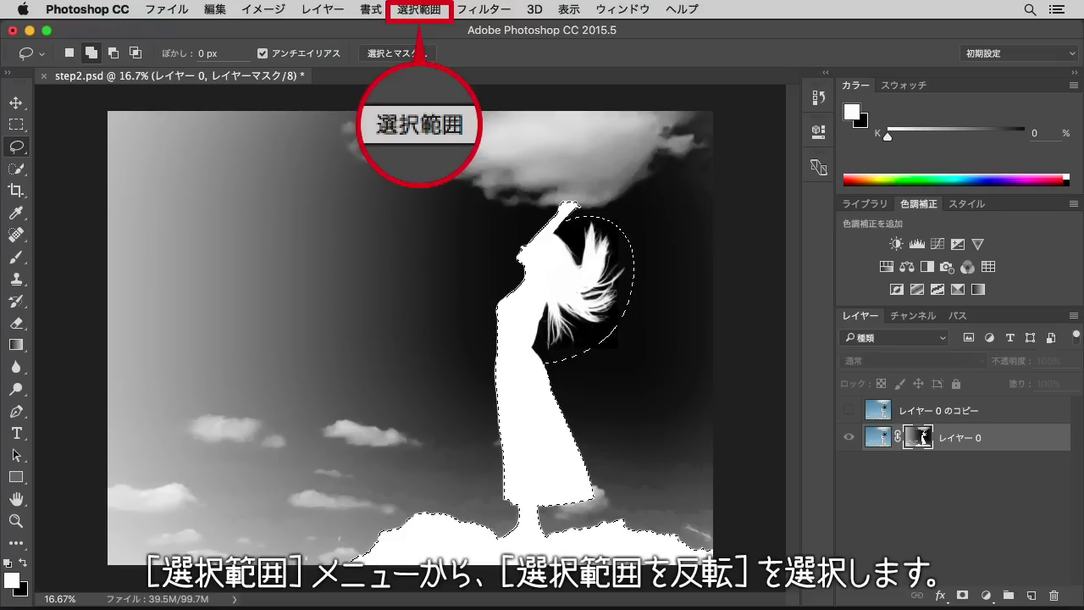
left_click(419, 10)
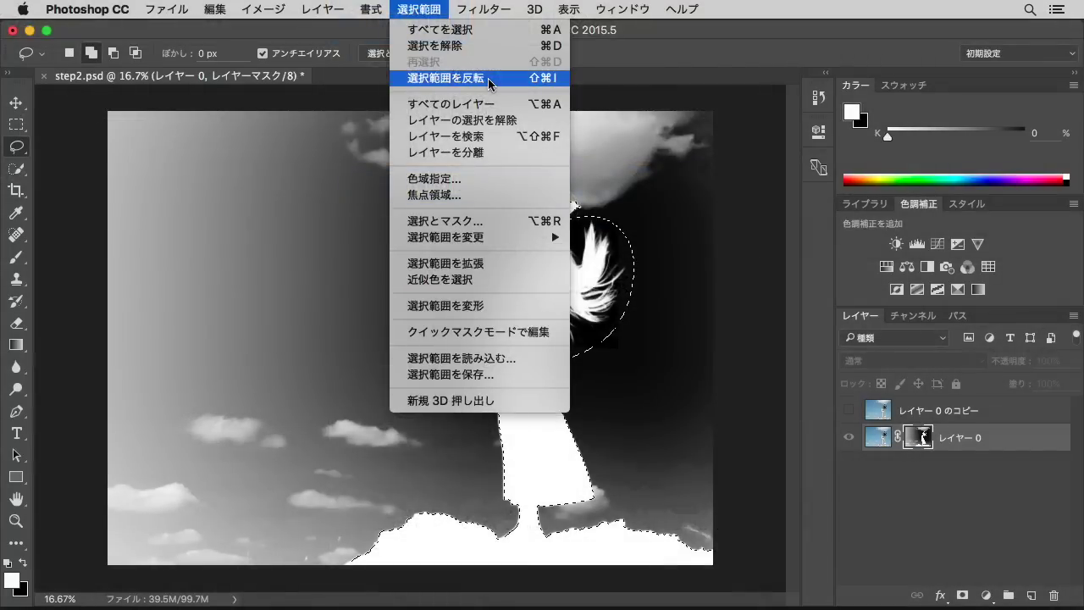
left_click(490, 79)
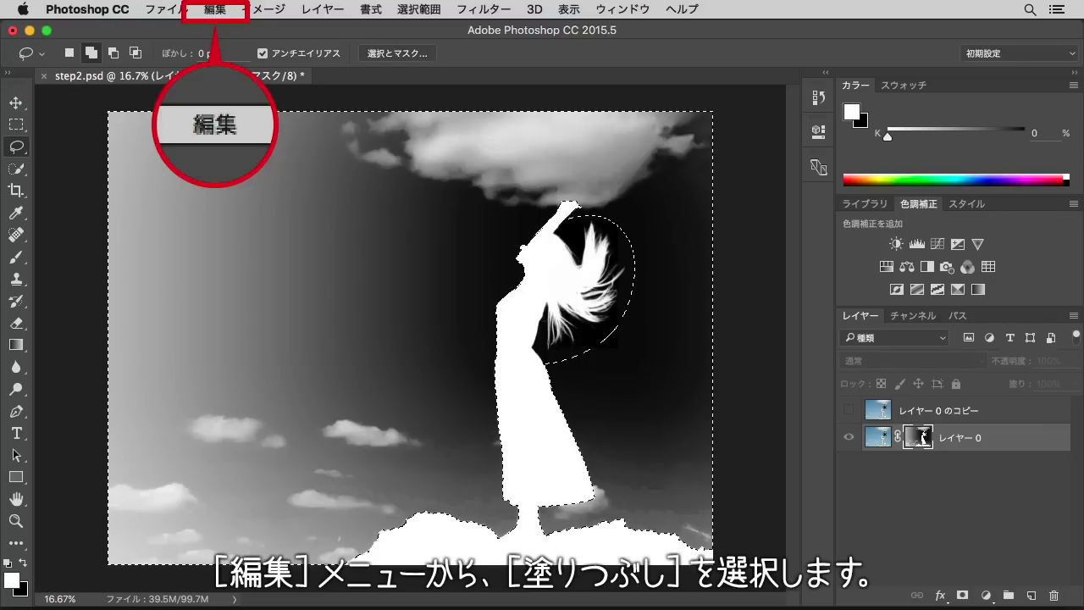
Fill the inverted background selection on the mask with Black.
left_click(216, 11)
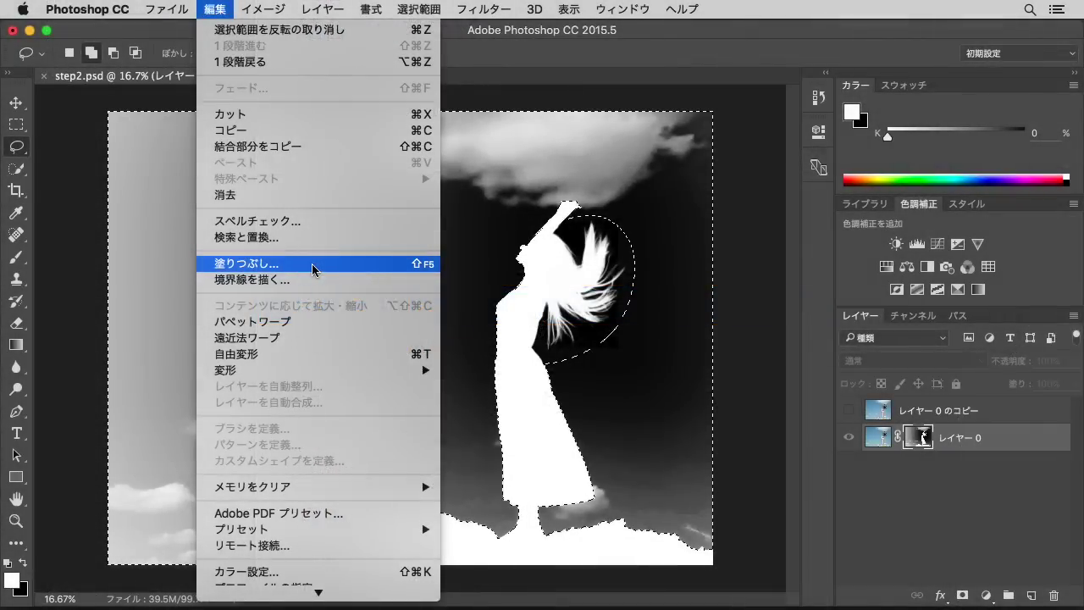
left_click(313, 265)
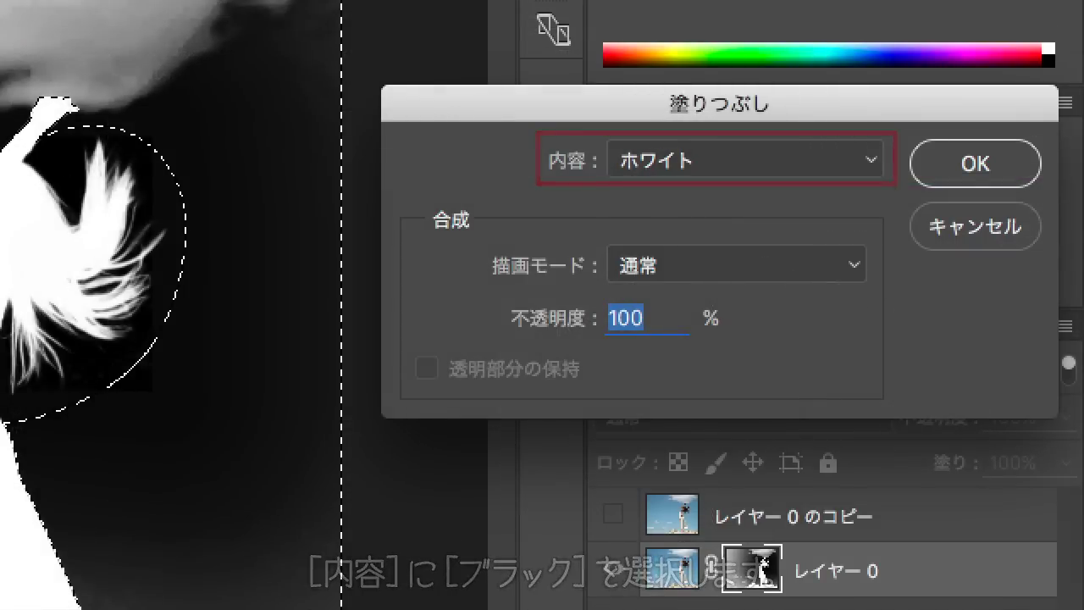
left_click(880, 169)
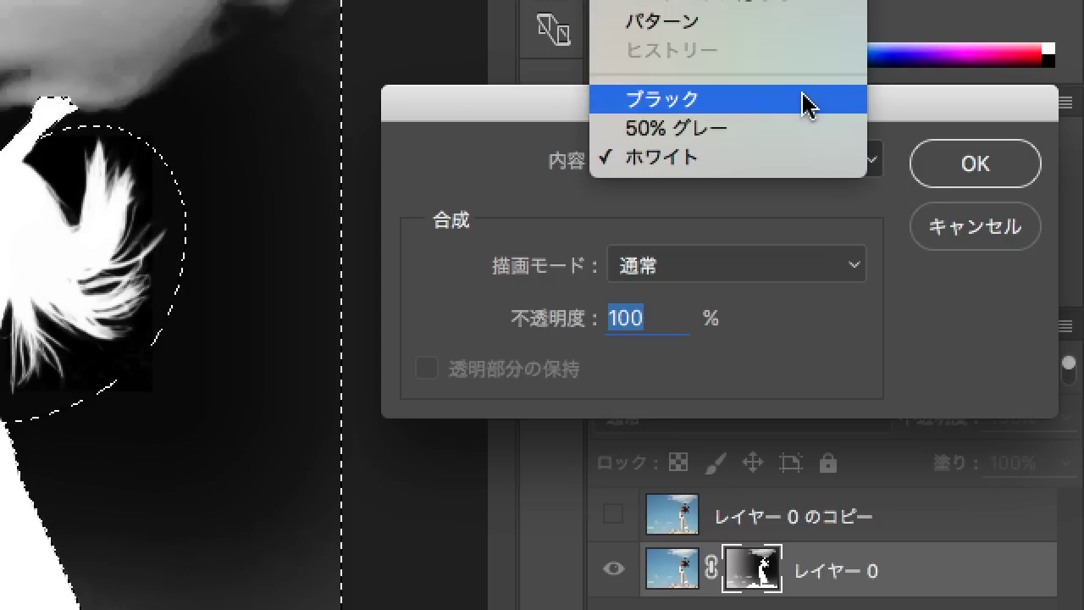
left_click(809, 106)
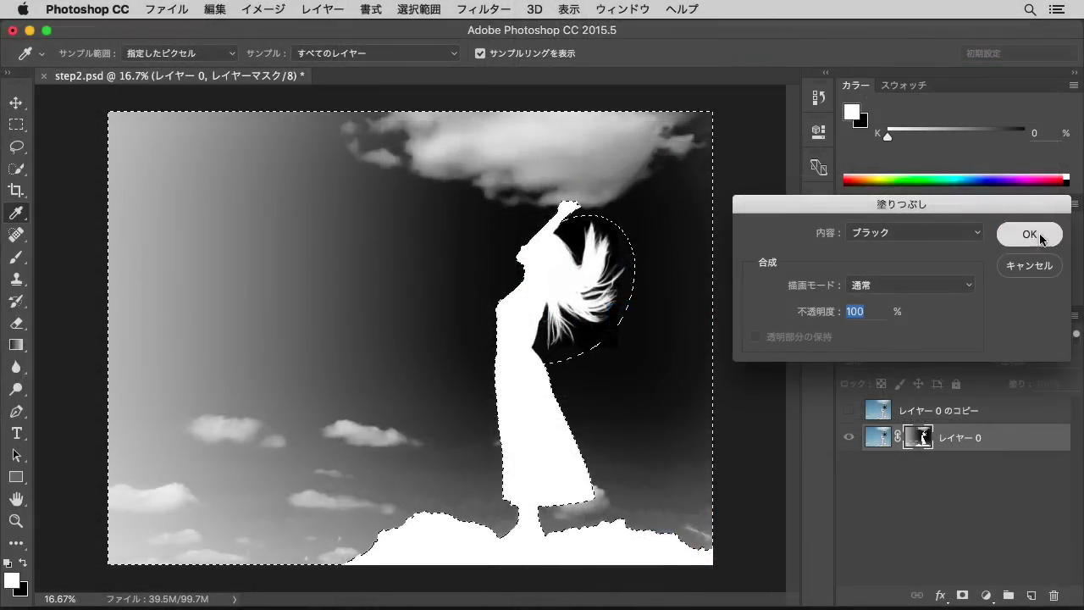
left_click(1041, 236)
key("l")
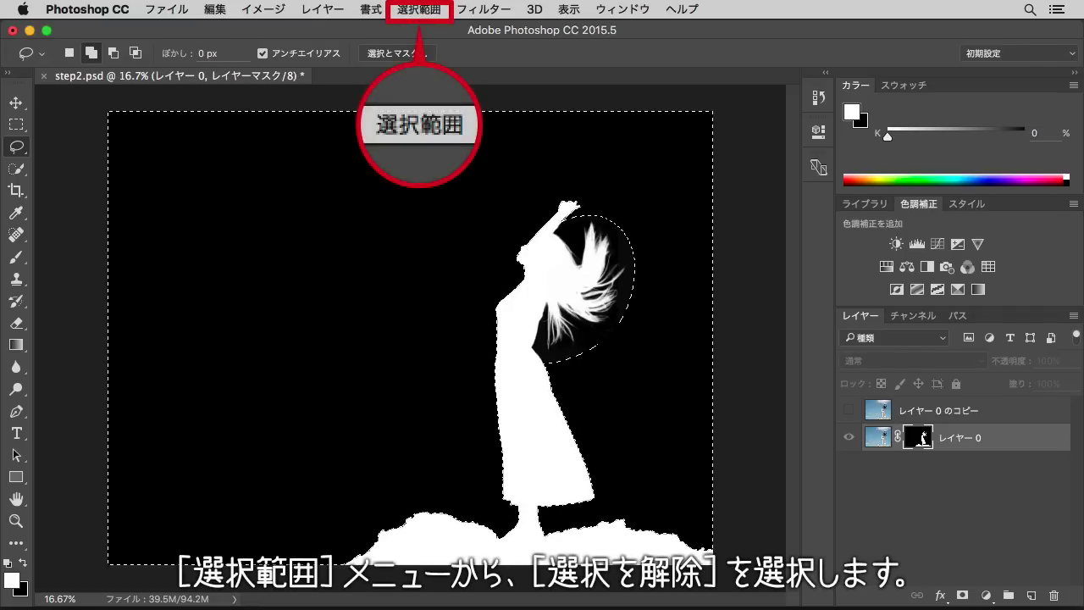
Deselect and zoom in on the woman's figure.
left_click(419, 9)
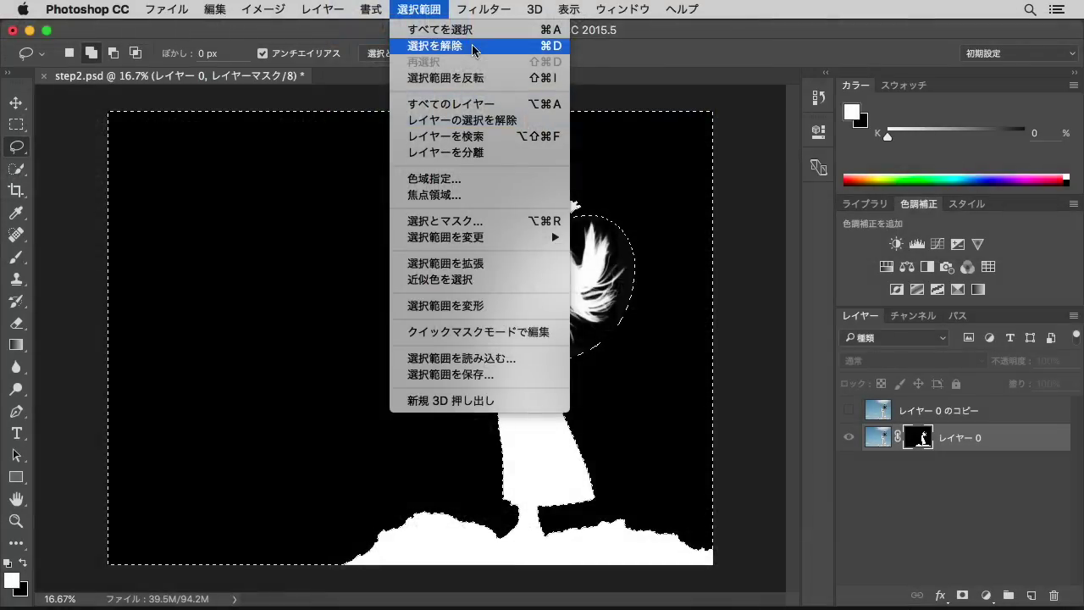
left_click(473, 47)
left_click(553, 267, "super")
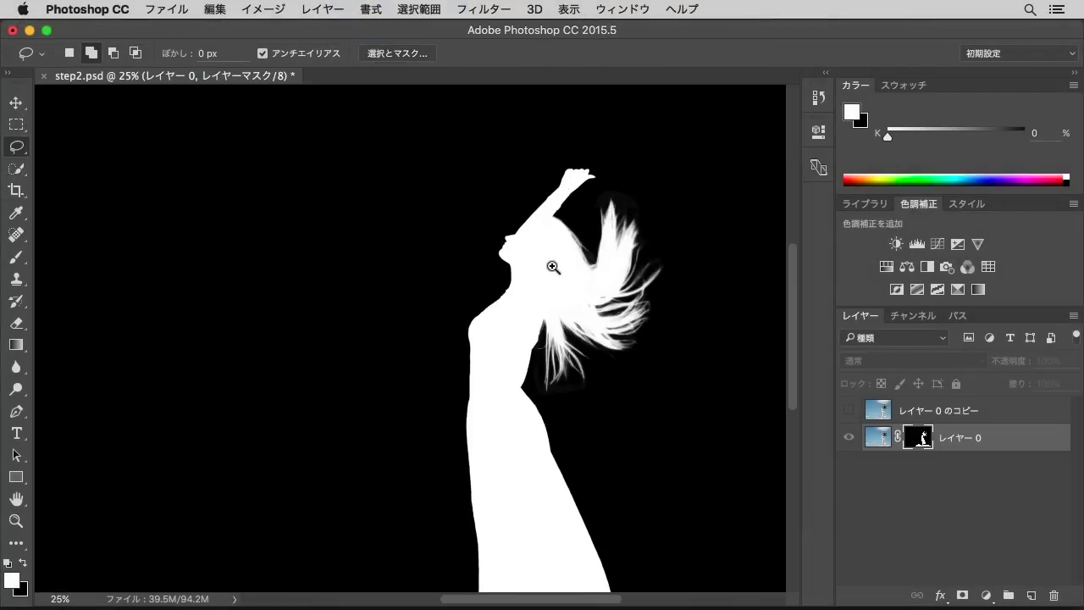
Zoom in on the woman's hair and show Layer 0's image instead of its mask.
left_click_drag(554, 266, 430, 298)
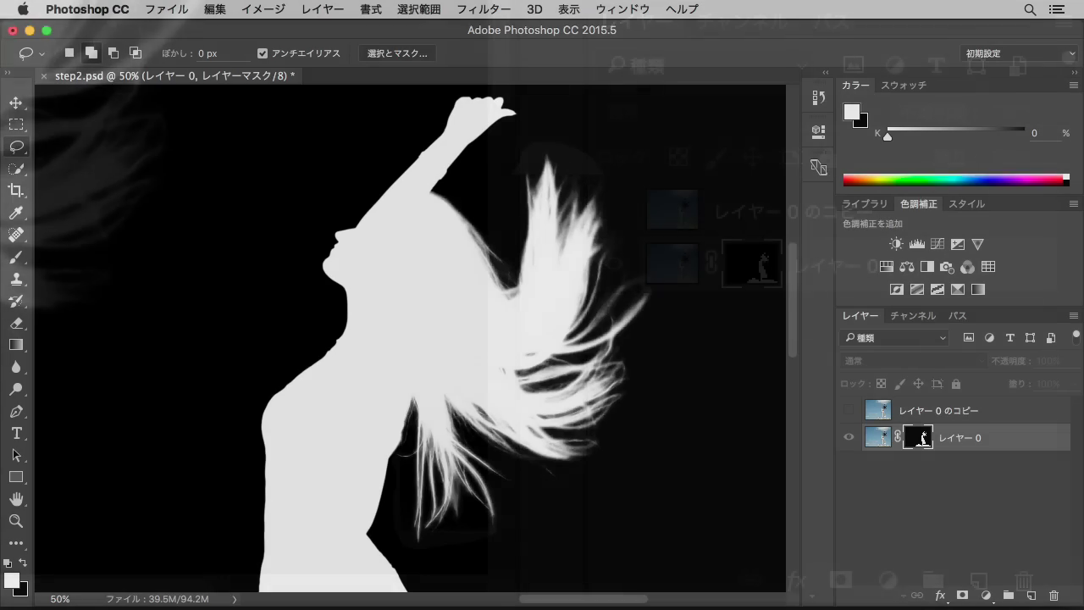
left_click(878, 439)
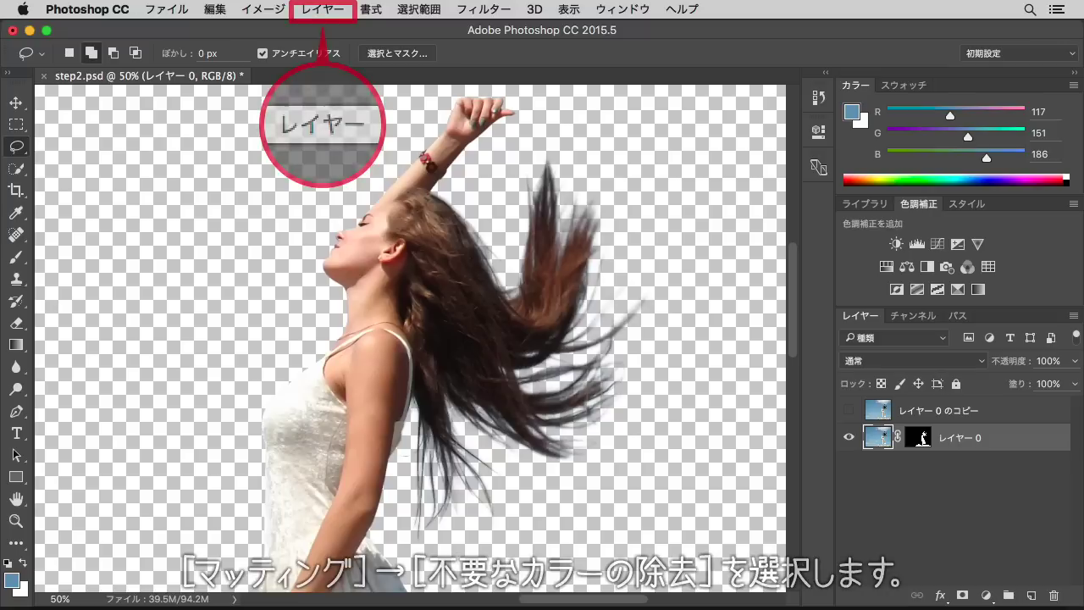
Apply Color Decontaminate to Layer 0 at 50% after comparing amounts, then zoom out.
left_click(322, 10)
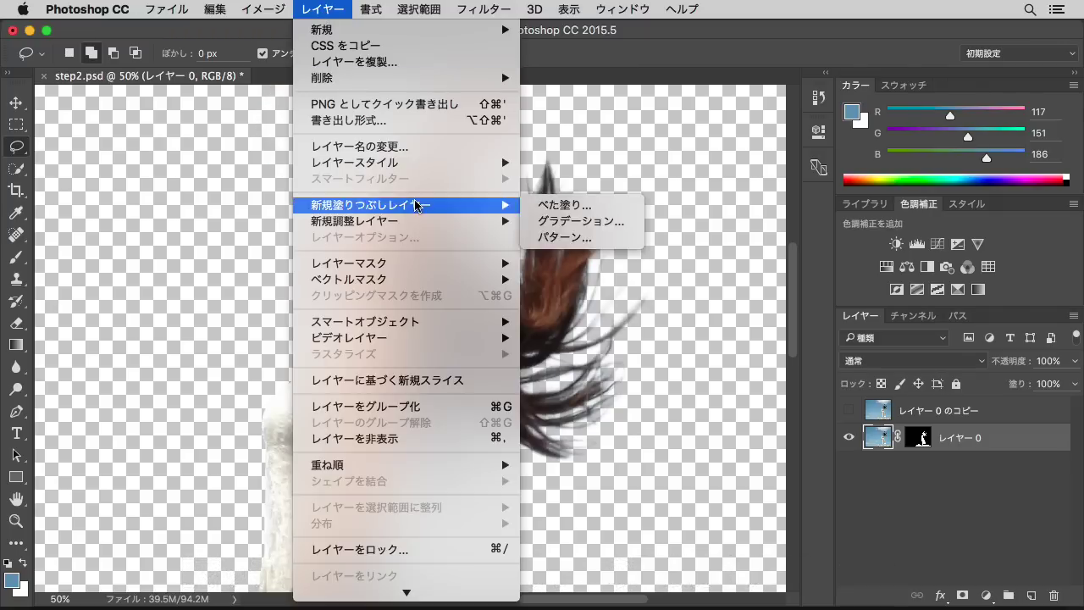
mouse_move(373, 562)
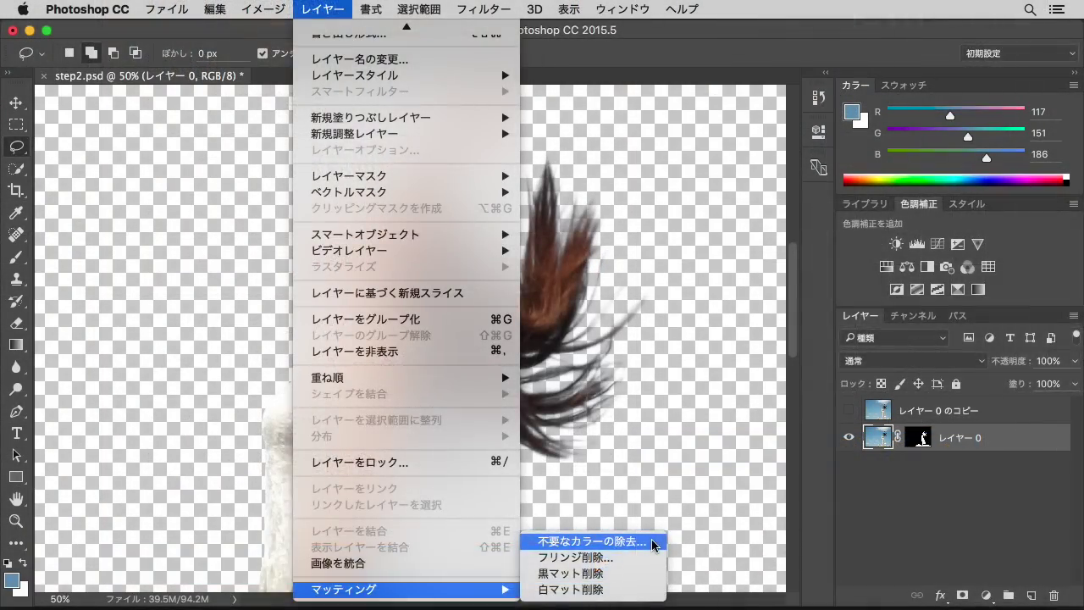
left_click(654, 544)
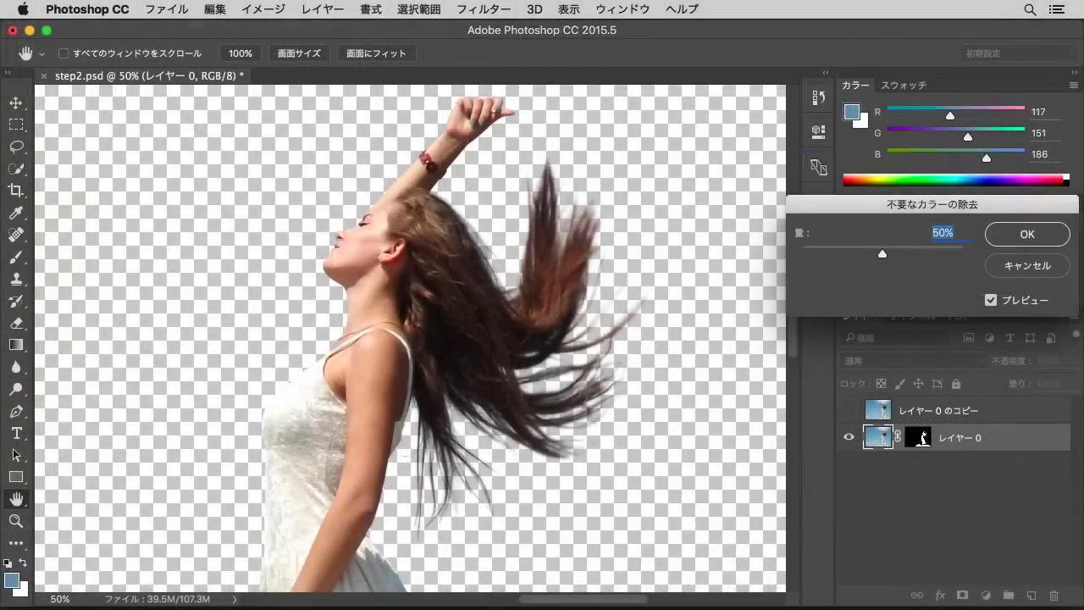
left_click_drag(882, 257, 803, 258)
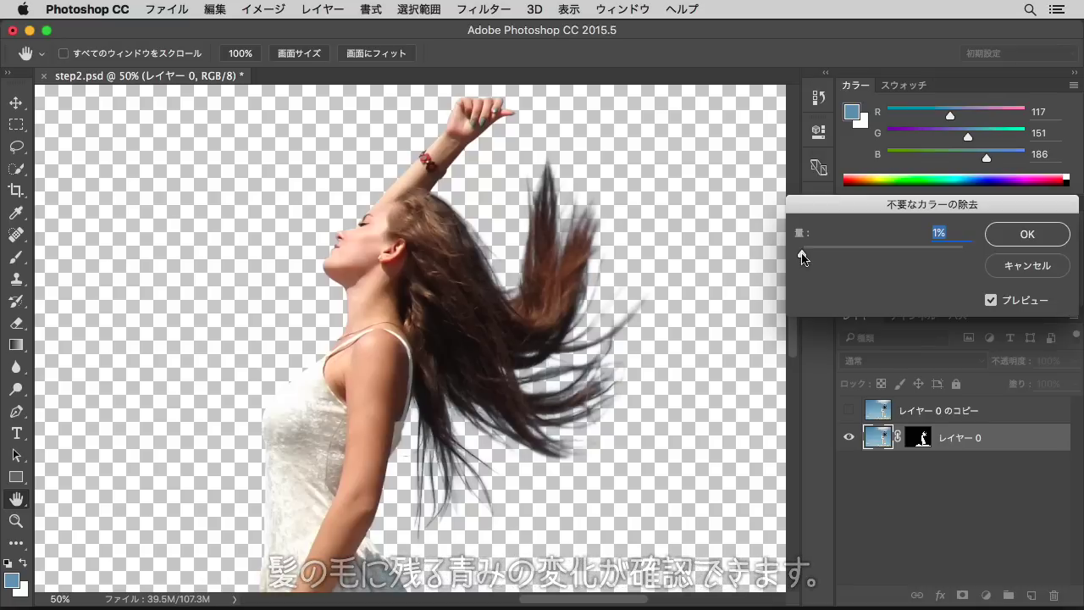
left_click_drag(803, 257, 963, 256)
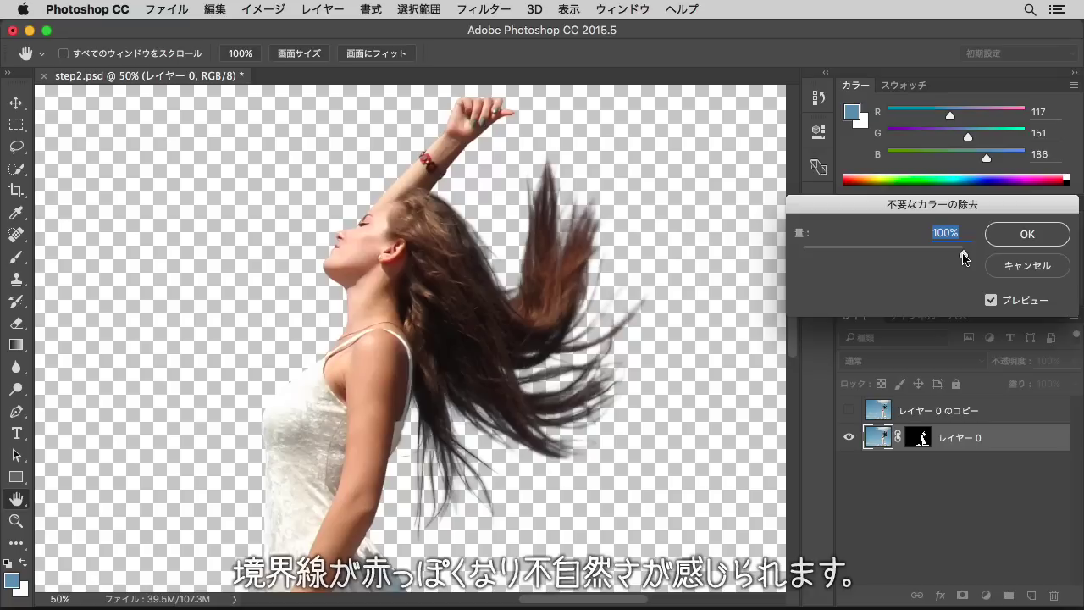
left_click_drag(964, 255, 882, 256)
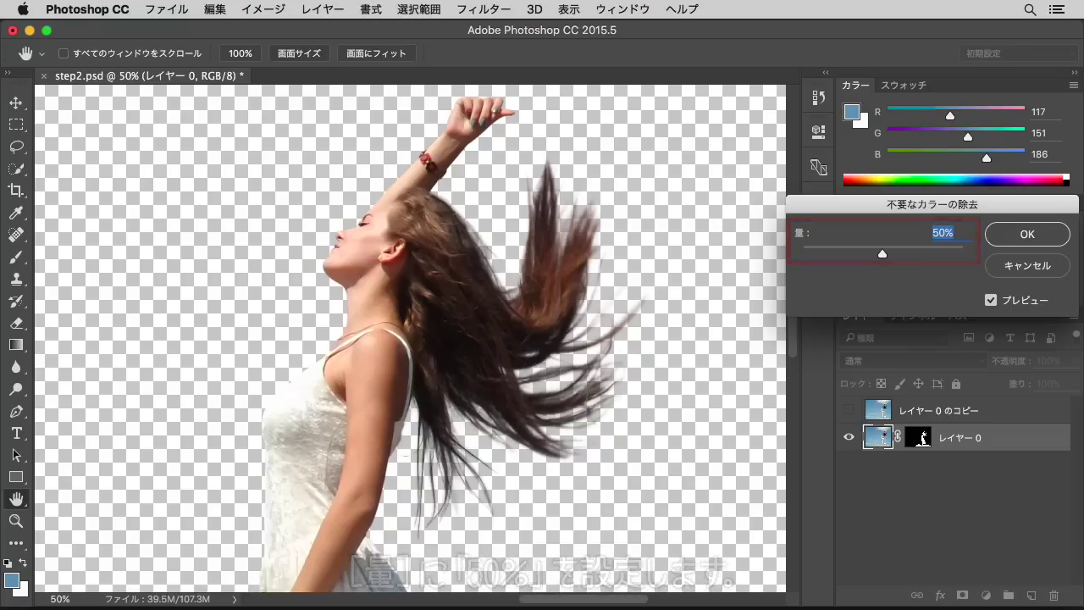
left_click(1039, 235)
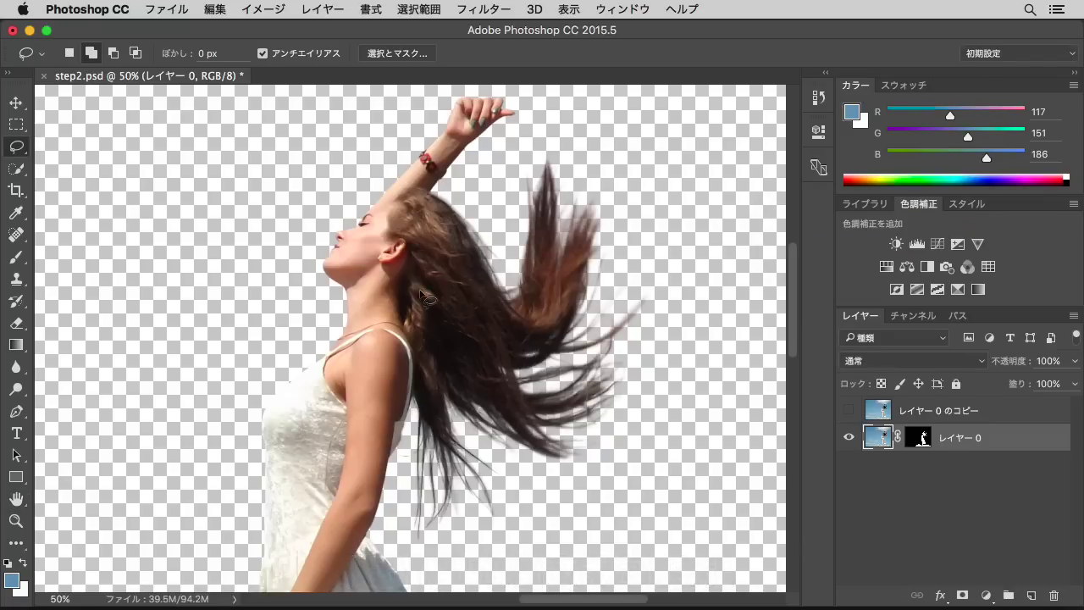
key("super+minus")
key("super+minus")
key("super+minus")
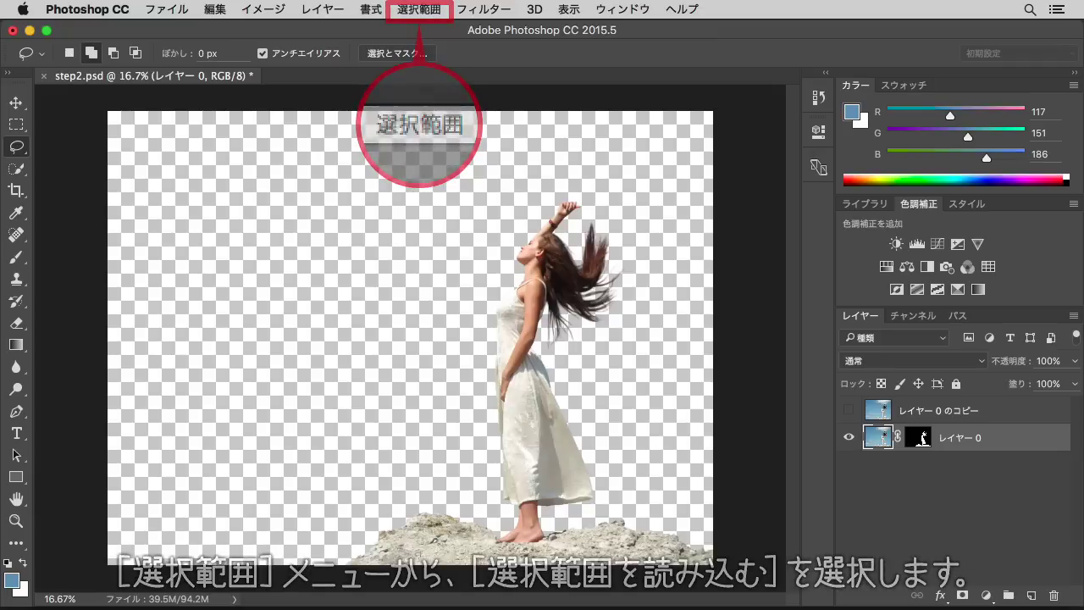
Load a selection from Alpha Channel 1 around the woman and rock.
left_click(421, 10)
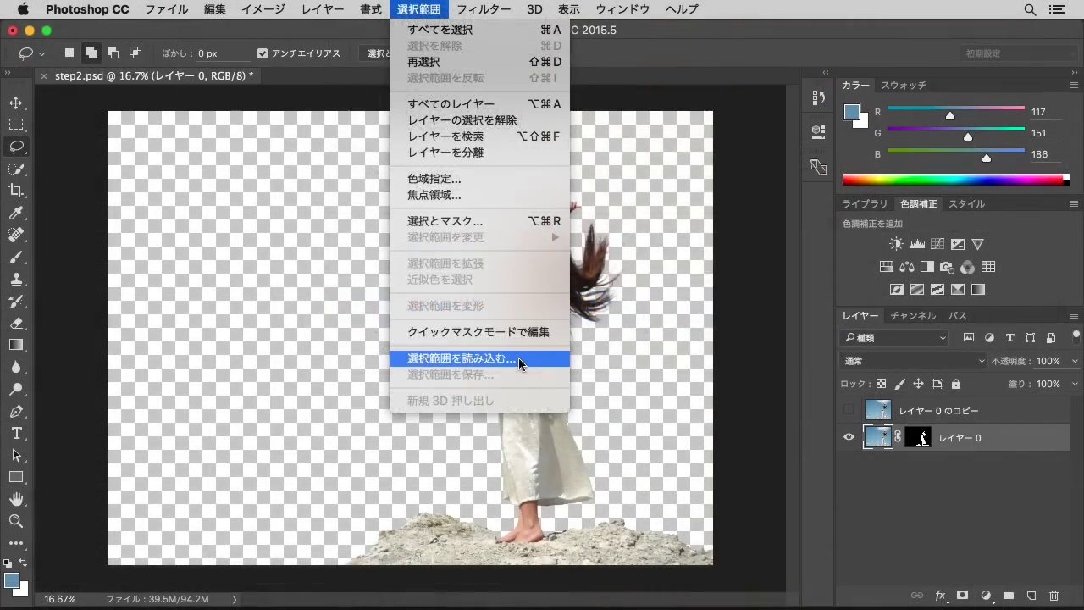
left_click(519, 359)
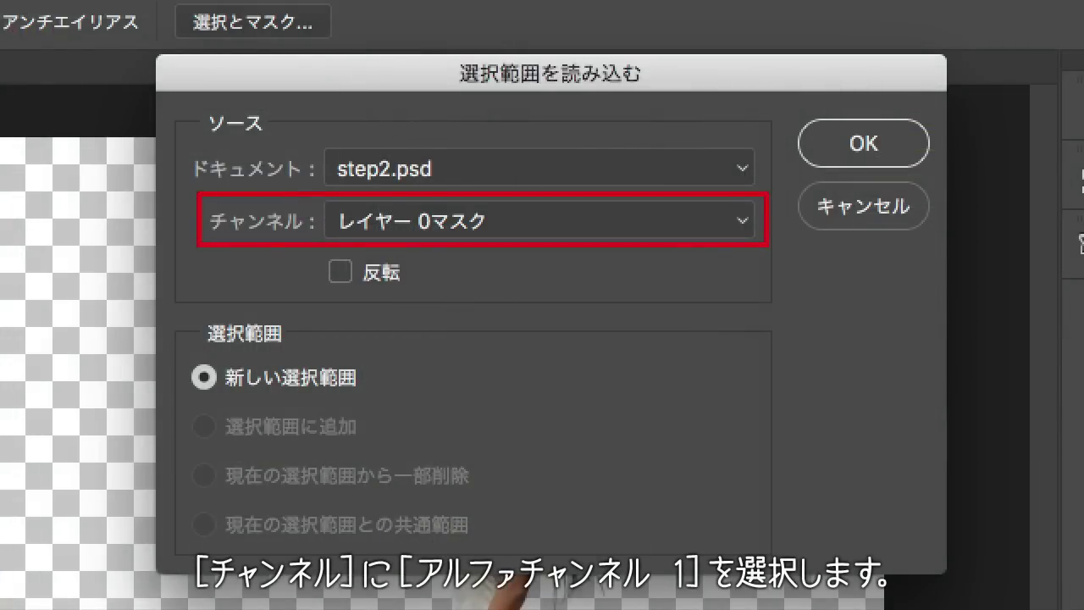
left_click(743, 223)
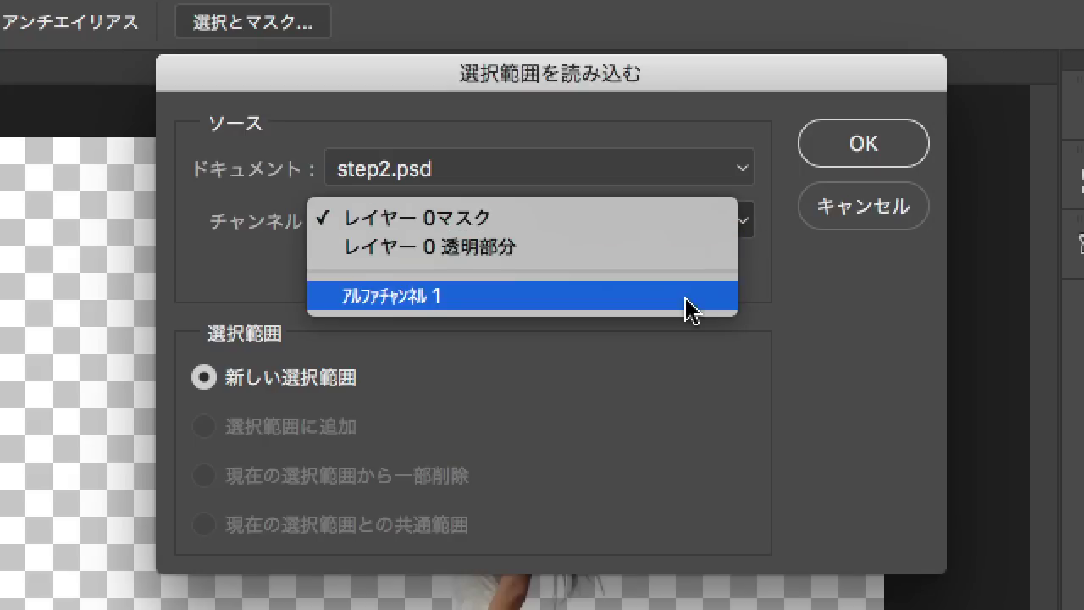
left_click(691, 298)
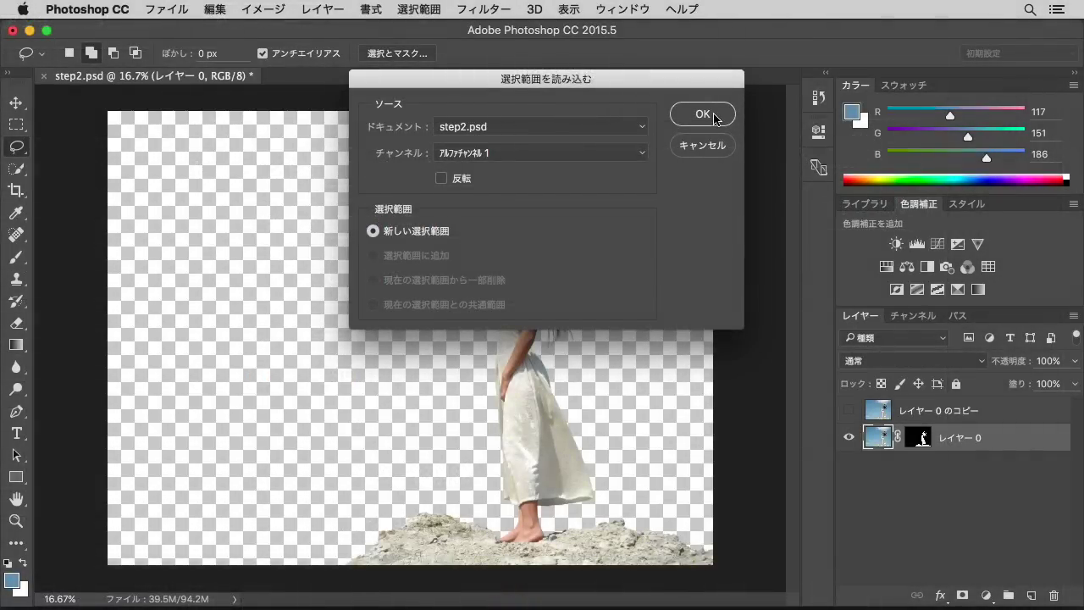
left_click(715, 117)
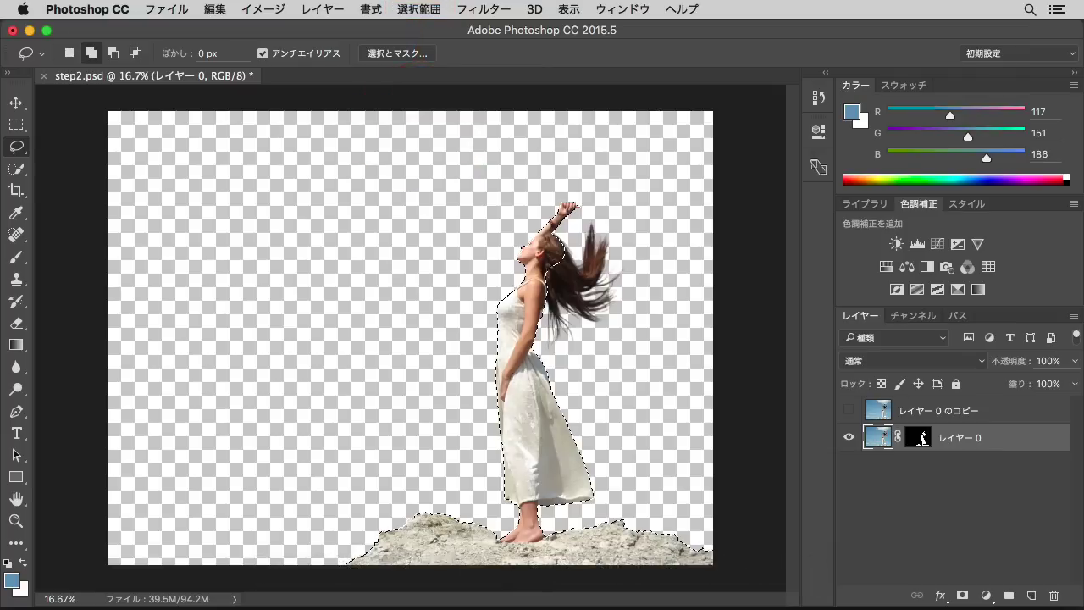
left_click(420, 11)
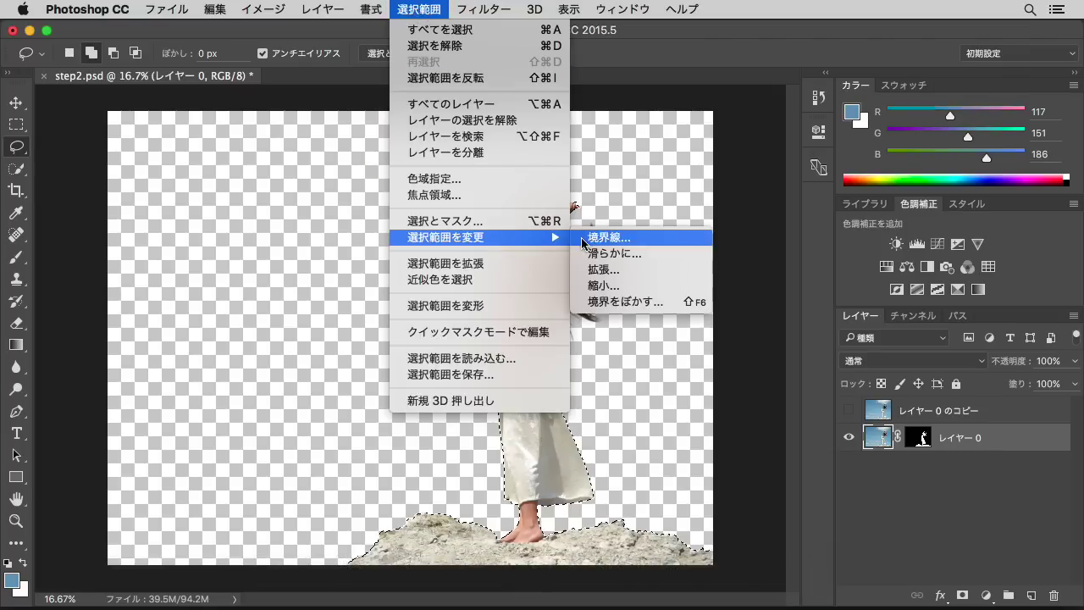
mouse_move(475, 237)
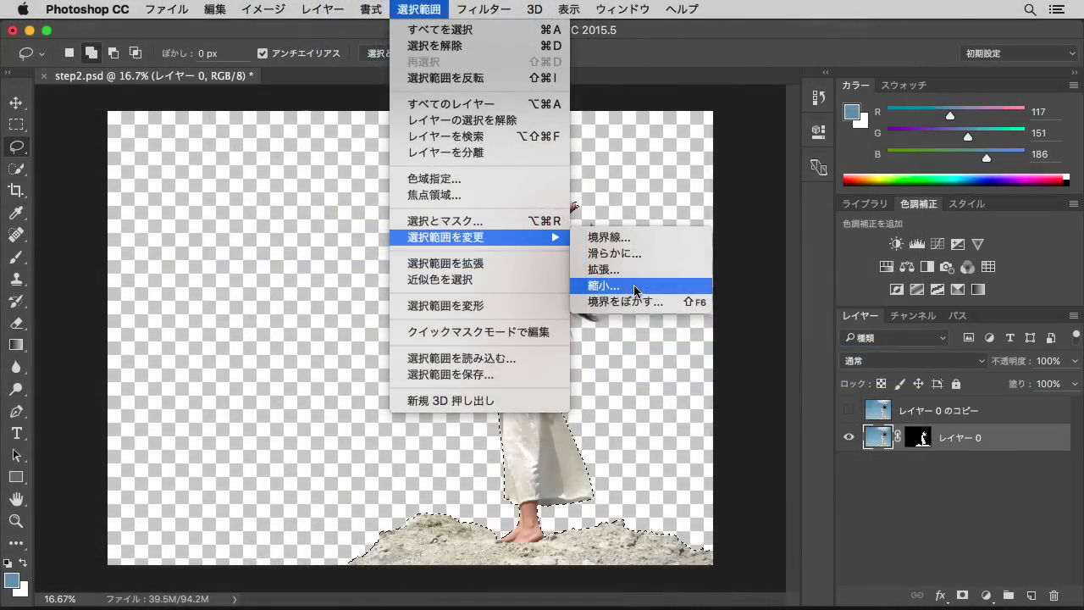
Contract the woman-and-rock selection by 1 pixel.
left_click(631, 358)
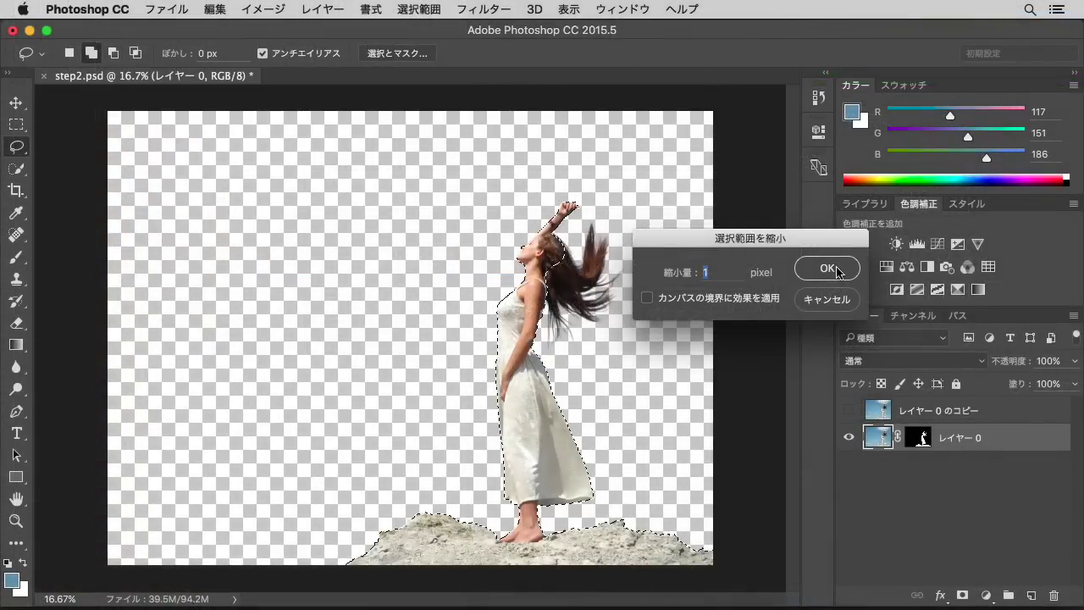
left_click(834, 269)
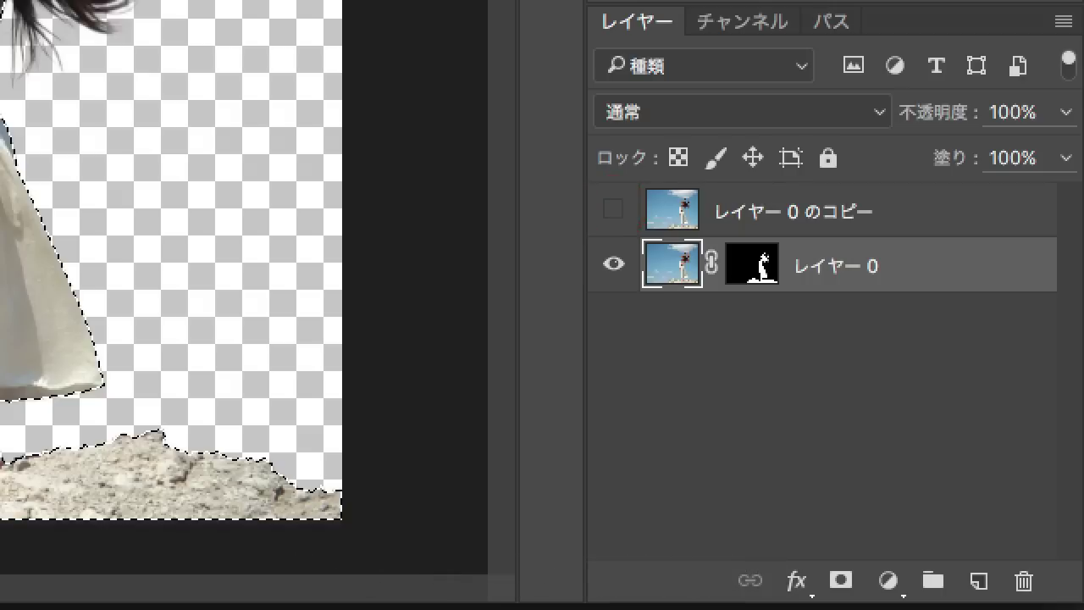
Show and select Layer 0 copy, then add a layer mask from the current selection.
left_click(614, 212)
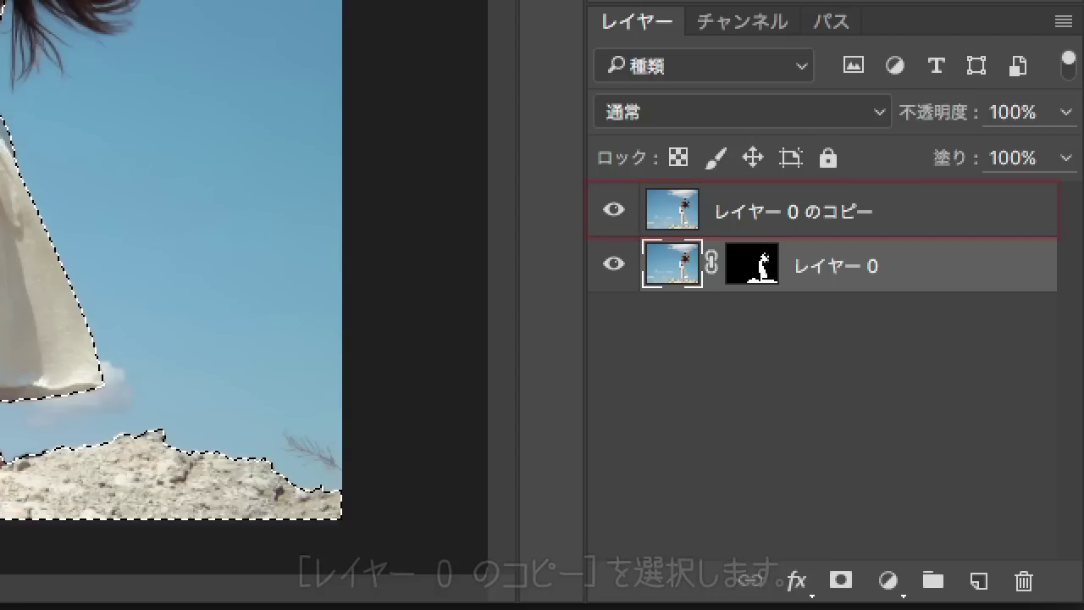
left_click(882, 217)
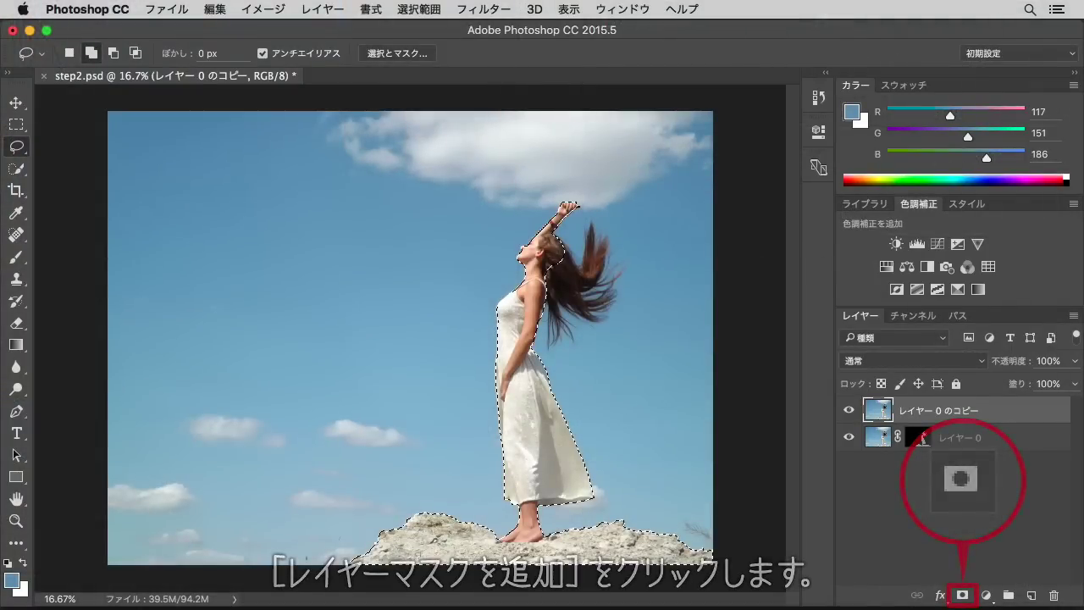
left_click(963, 596)
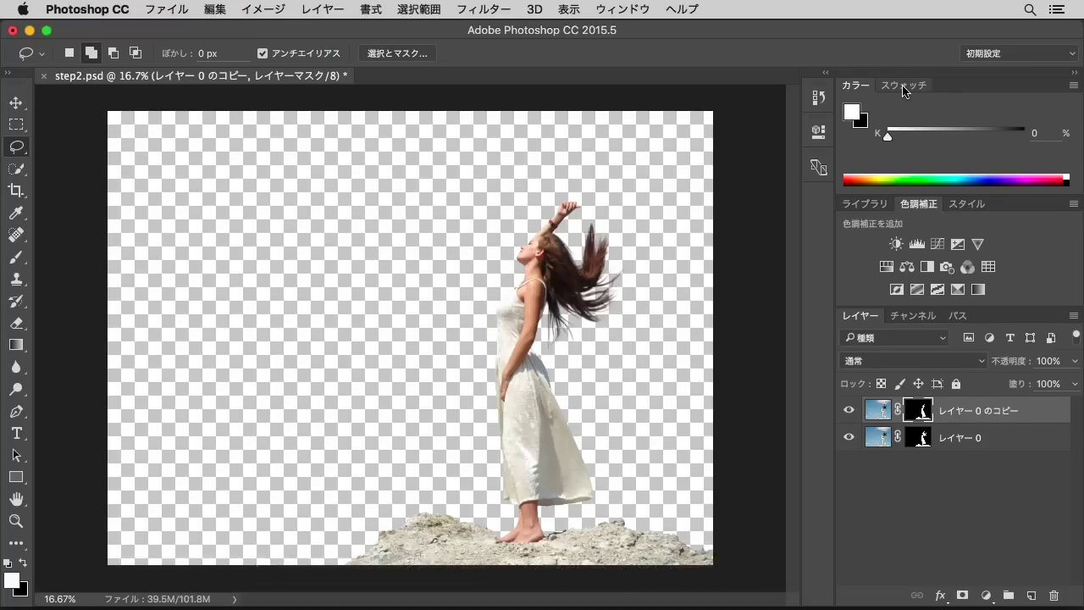
Add a salmon Solid Color fill layer and move it beneath both photo layers.
left_click(905, 88)
left_click(986, 596)
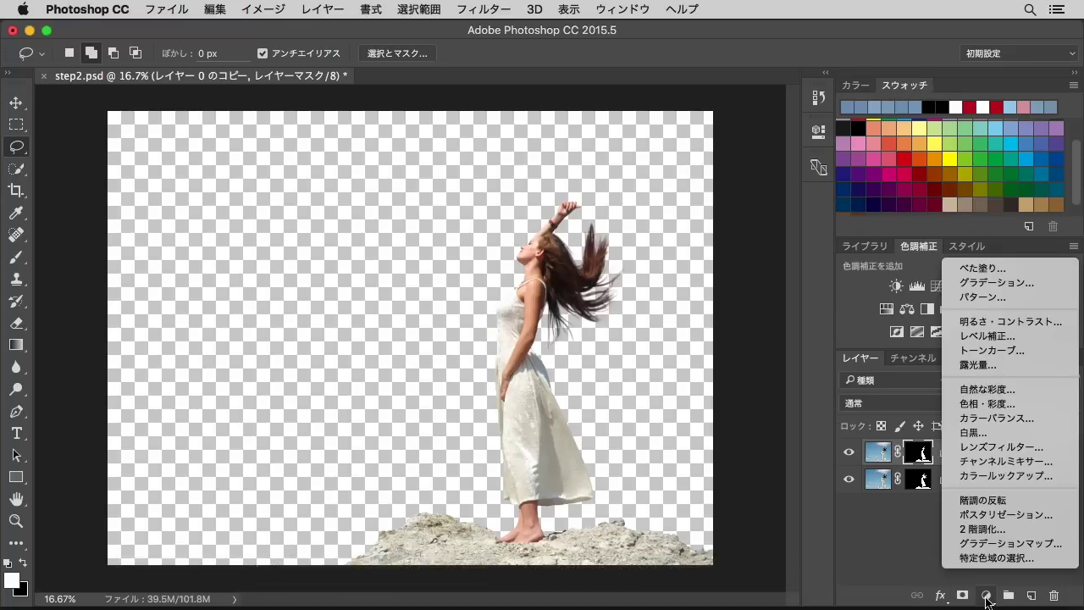
left_click(983, 268)
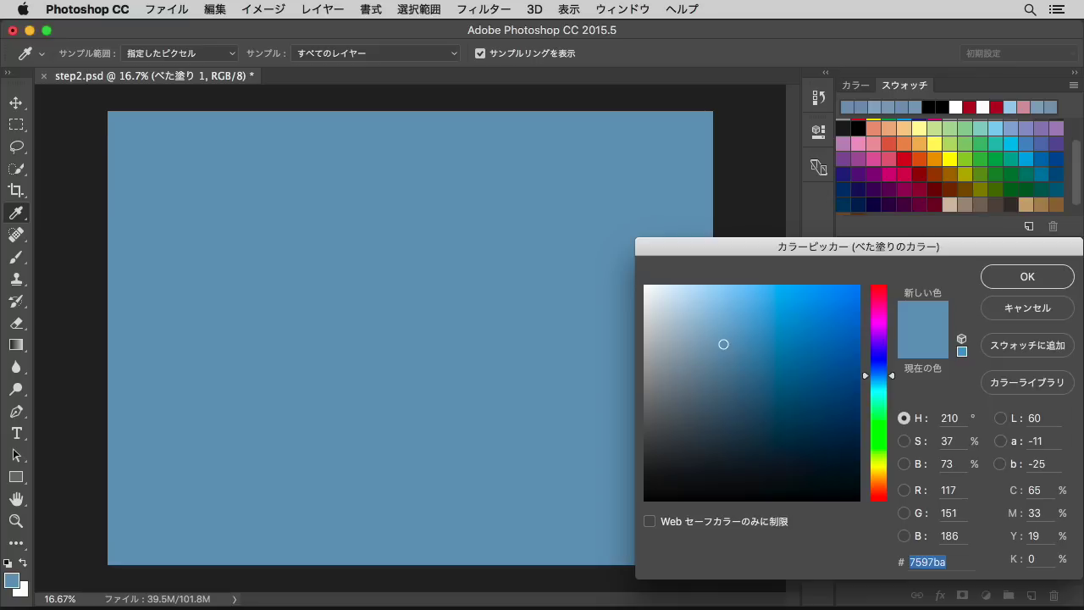
left_click(874, 129)
left_click(1026, 276)
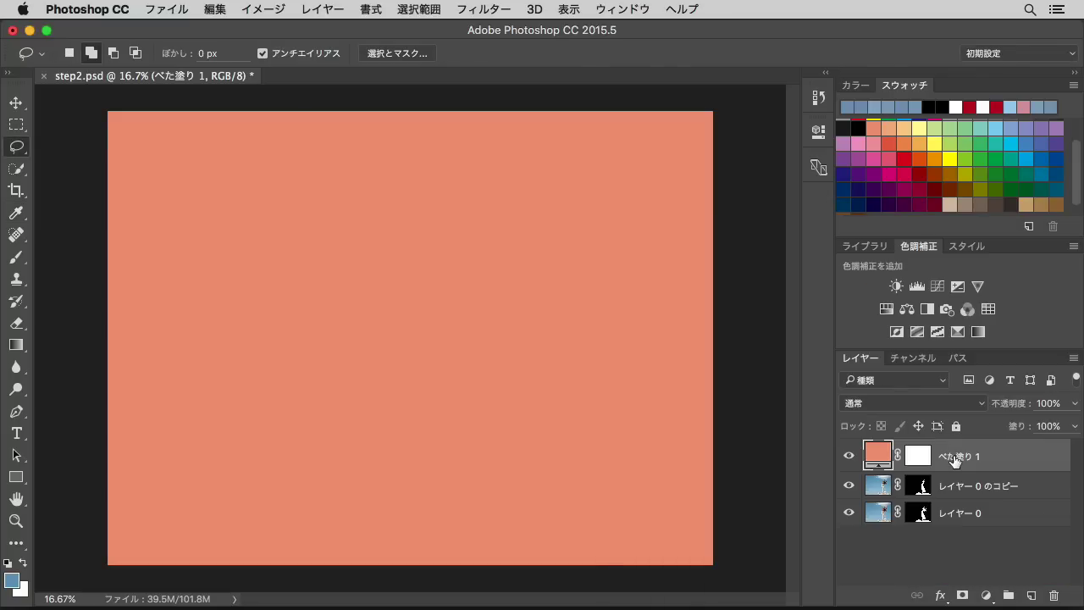
left_click_drag(956, 461, 957, 532)
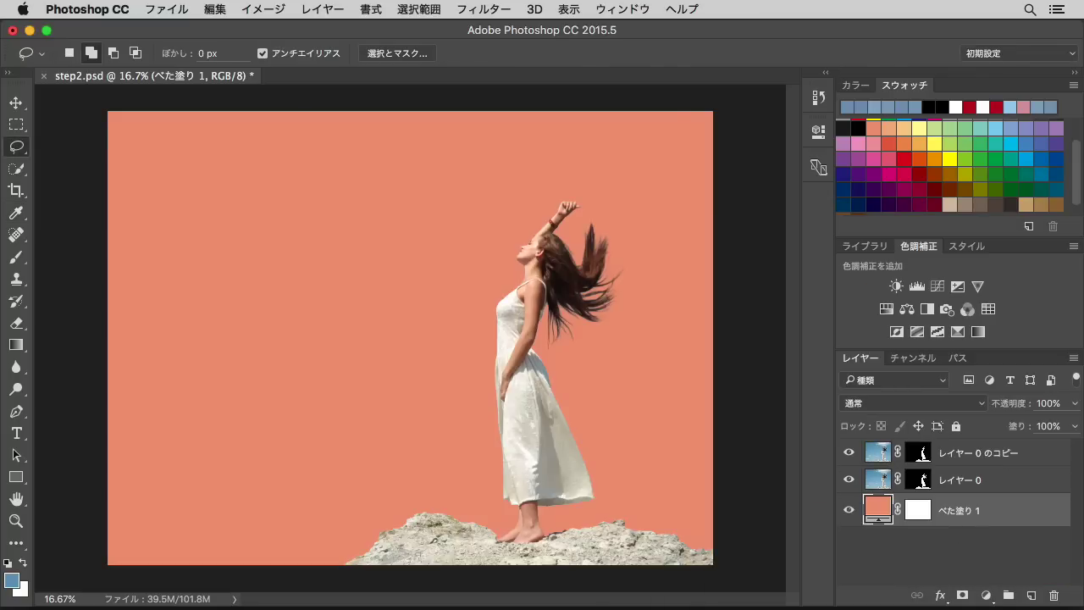
Zoom in to inspect hair, fist, face and strap edges against orange, then zoom out.
left_click(548, 268)
left_click(548, 267)
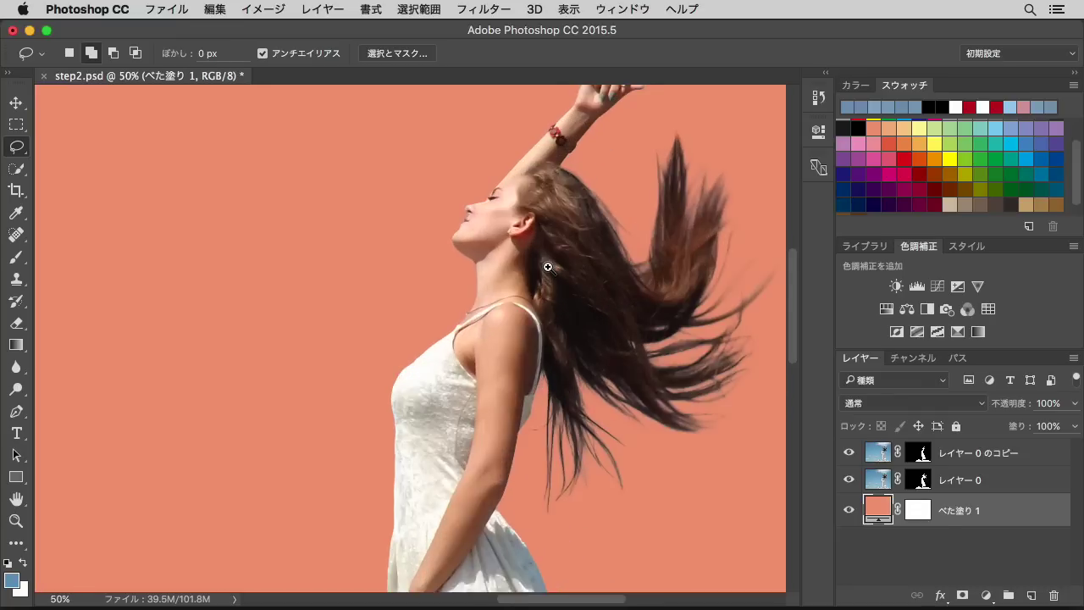
mouse_move(551, 263)
left_mouse_down()
mouse_move(385, 353)
mouse_move(373, 420)
left_mouse_up()
left_click(447, 179)
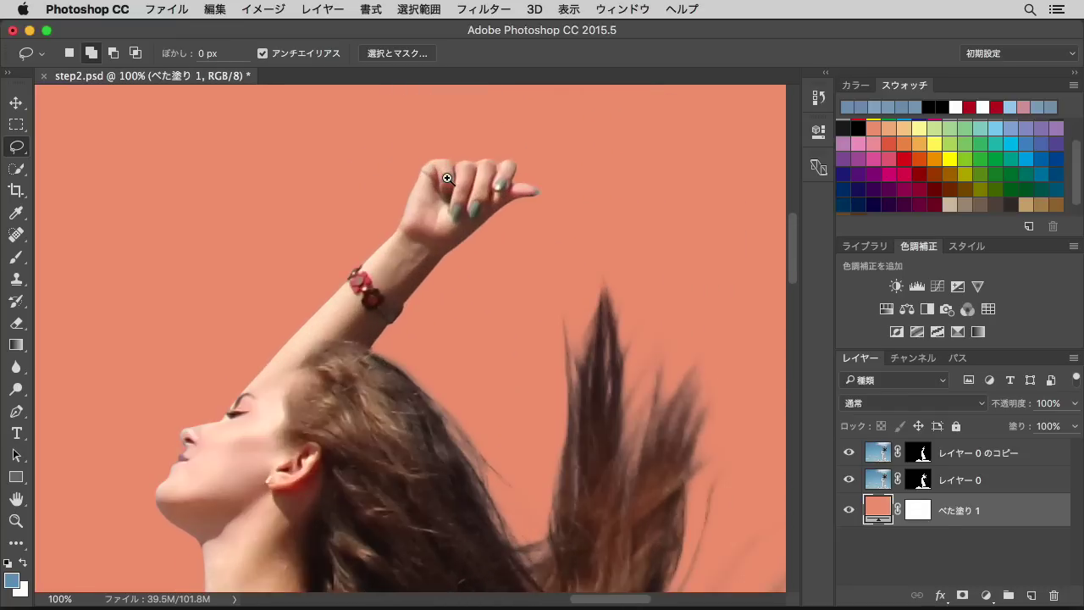
left_click_drag(161, 457, 517, 133)
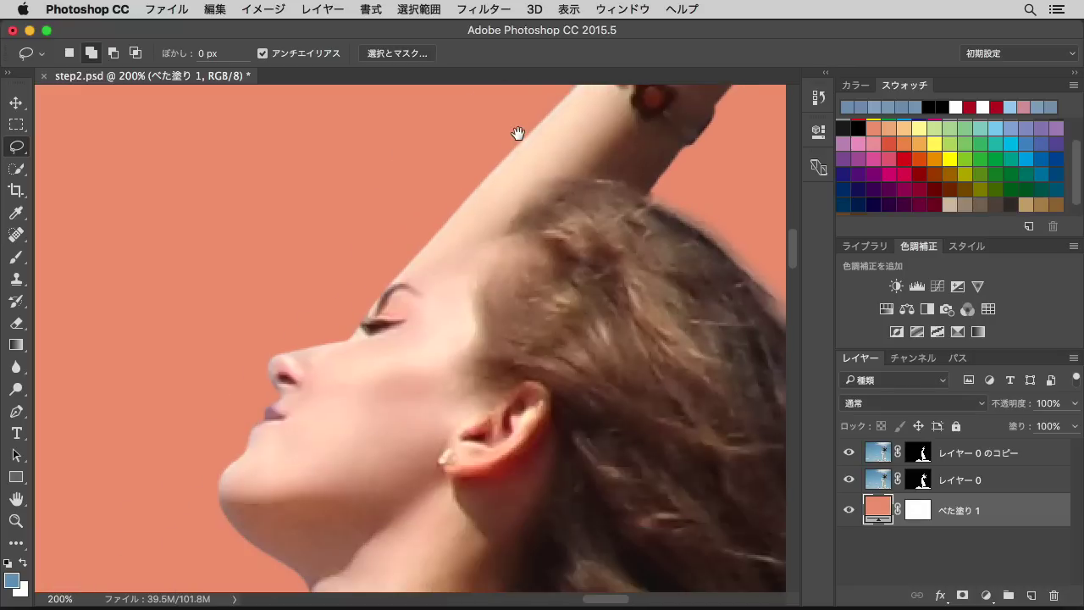
mouse_move(198, 561)
left_mouse_down()
mouse_move(259, 208)
mouse_move(294, 95)
left_mouse_up()
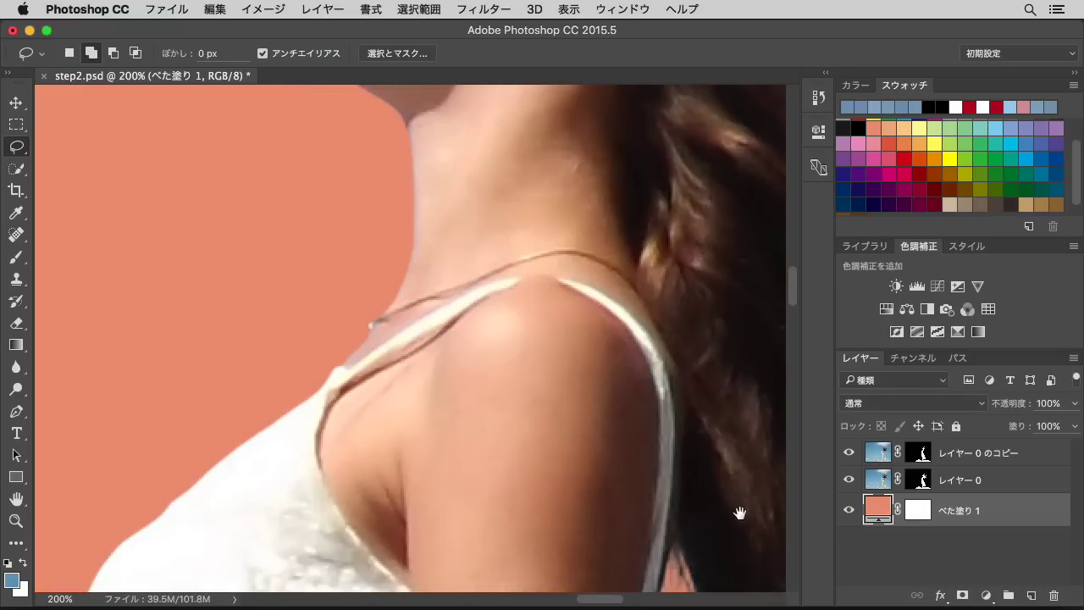
left_click_drag(739, 512, 303, 243)
mouse_move(258, 575)
left_mouse_down()
mouse_move(266, 359)
mouse_move(296, 209)
left_mouse_up()
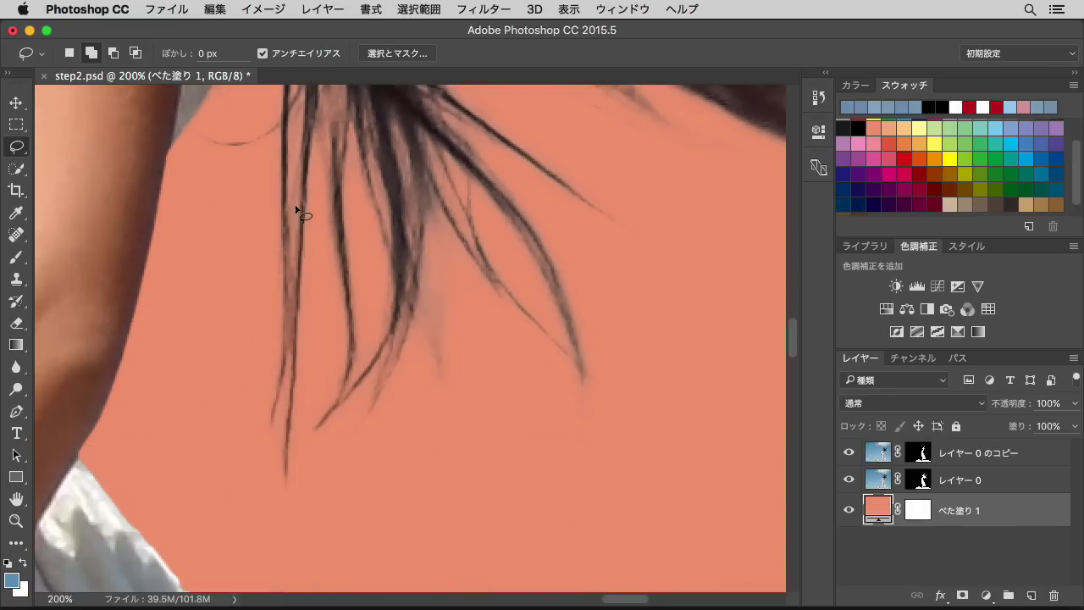
left_click(295, 209, "alt")
left_click(296, 207, "alt")
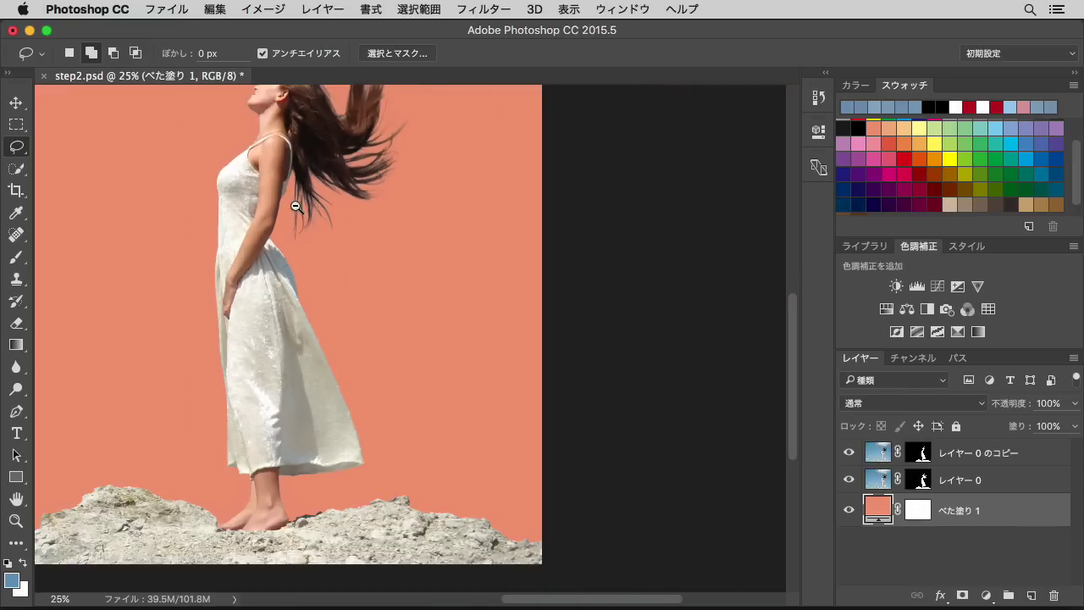
Change the fill layer colour to white and zoom in on the flowing hair.
double_click(877, 508)
left_click(955, 106)
left_click(1038, 278)
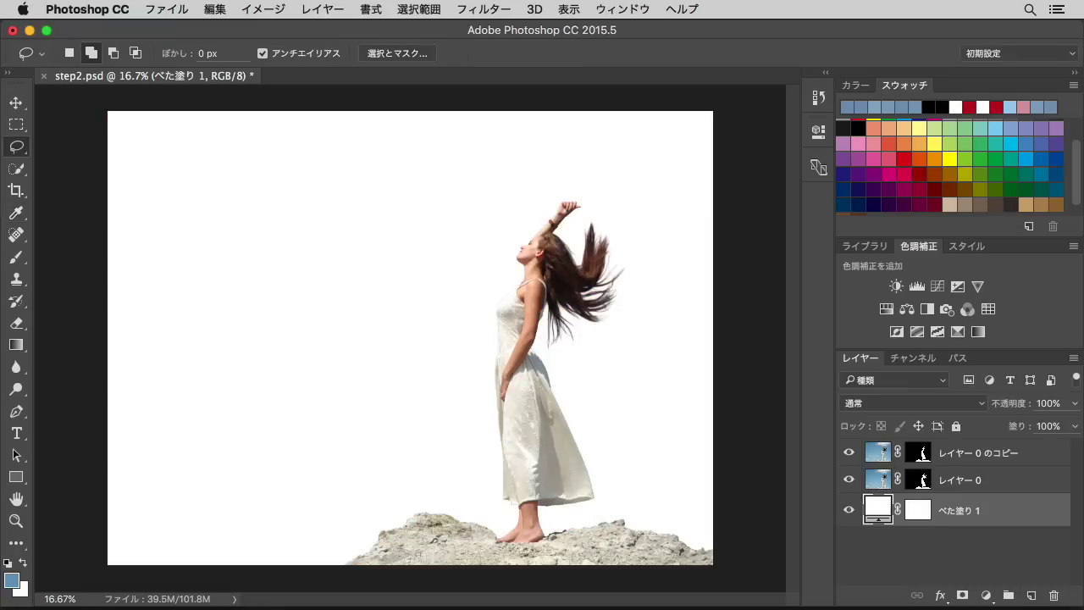
left_click(551, 269)
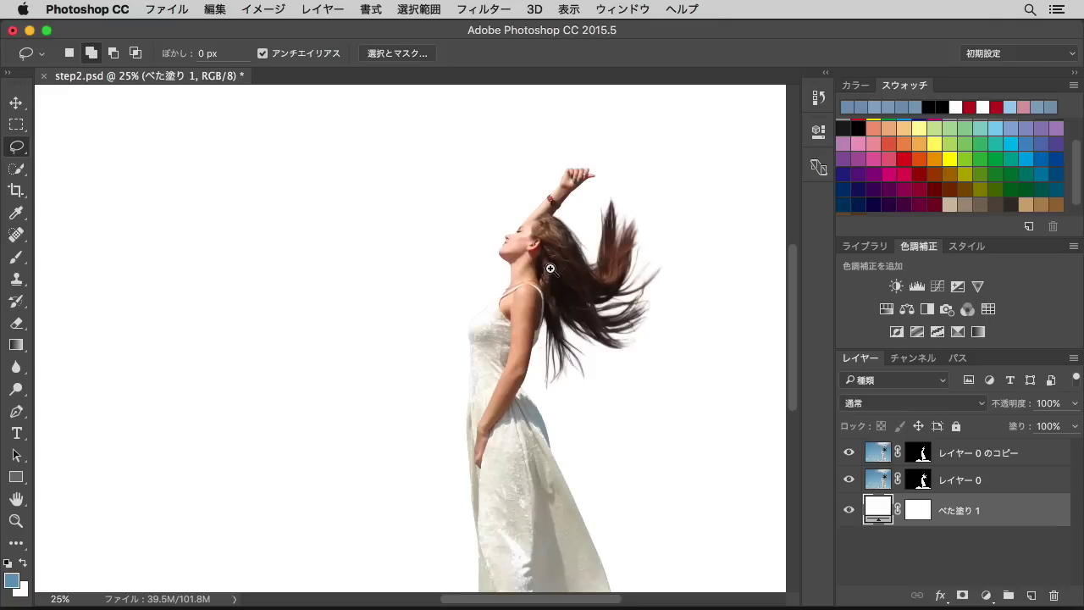
left_click(550, 268)
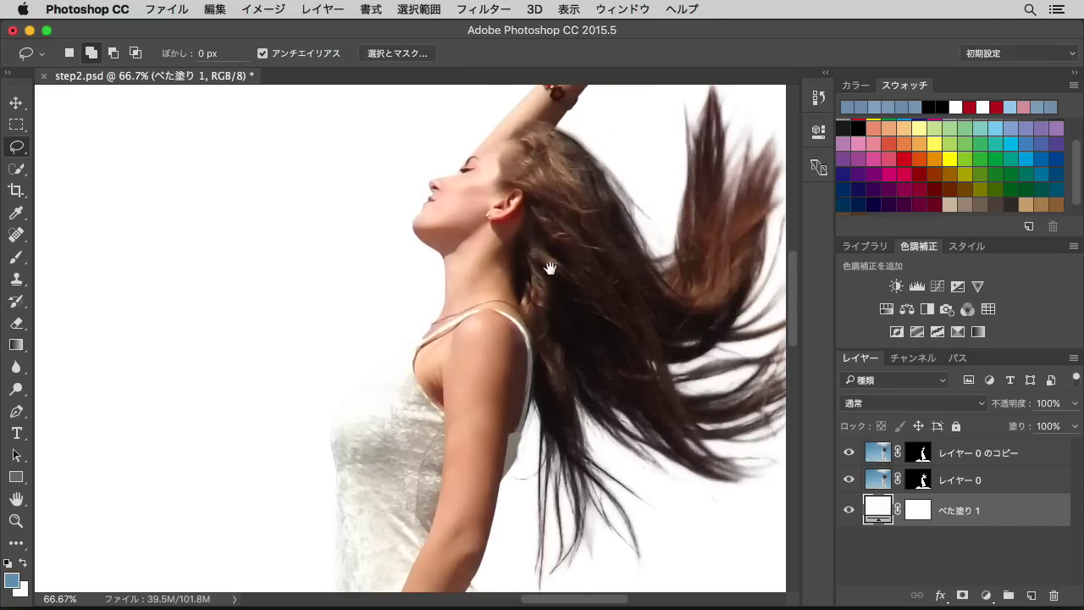
left_click_drag(508, 279, 394, 277)
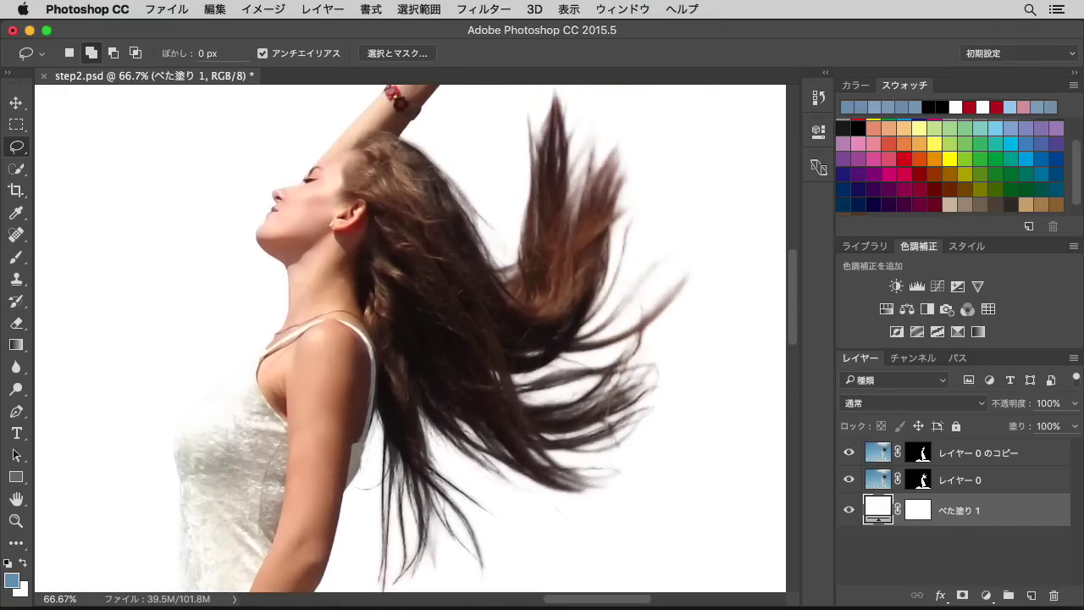